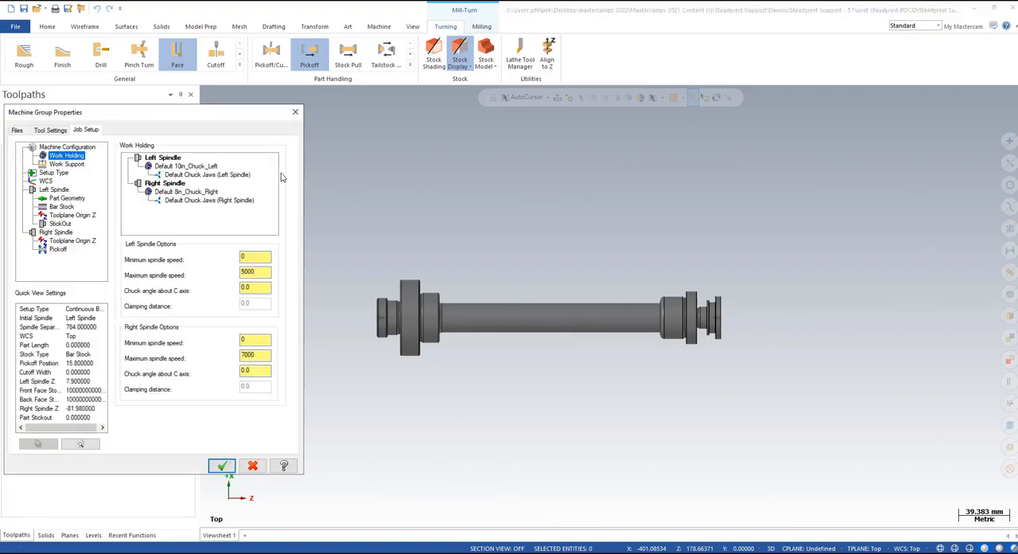
Step: Assign the Mill-Turn Turret Mounted Steady Rest from the component library to the lower turret's empty steady rest slot in the work support setup
left_click(68, 165)
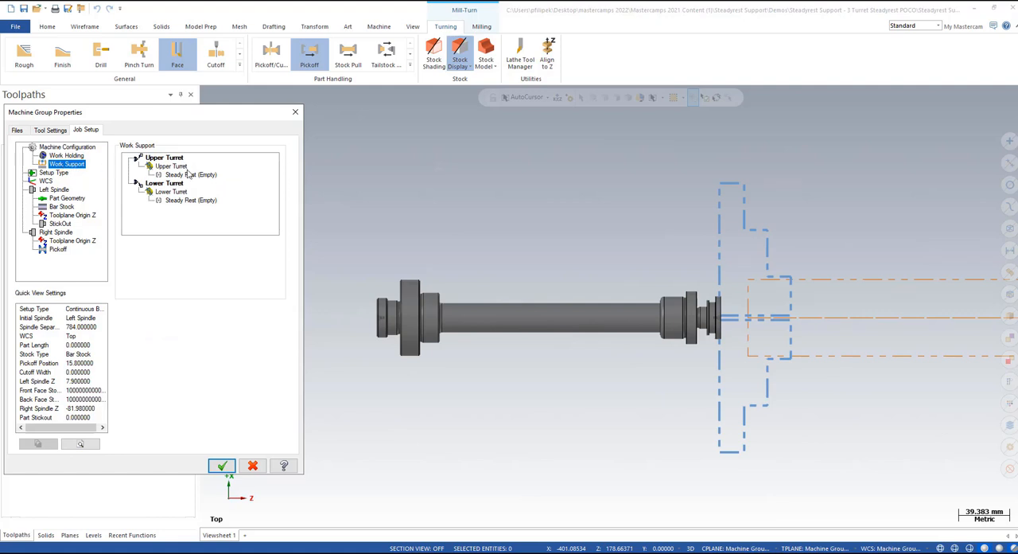
left_click(191, 201)
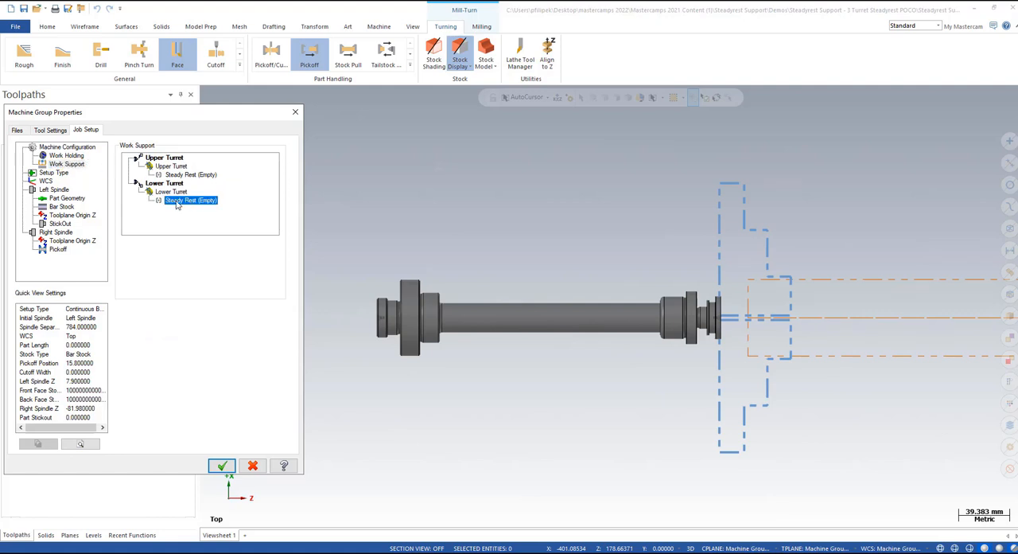
right_click(191, 202)
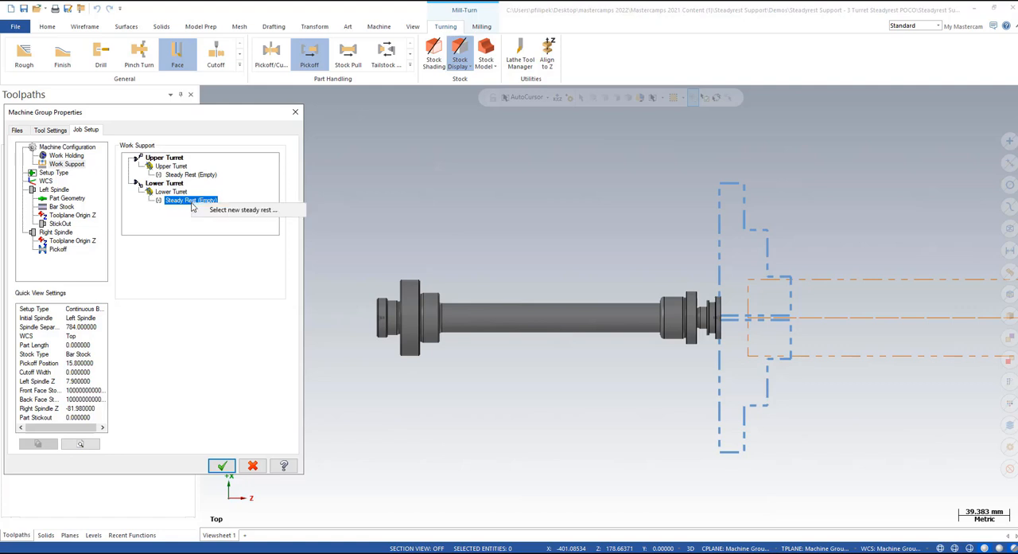
left_click(225, 210)
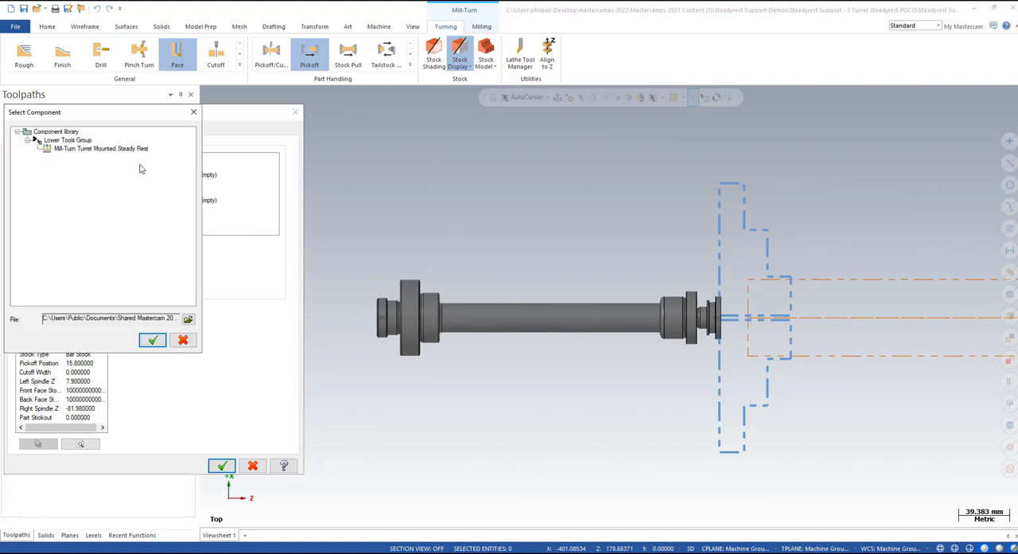
left_click_drag(117, 114, 160, 121)
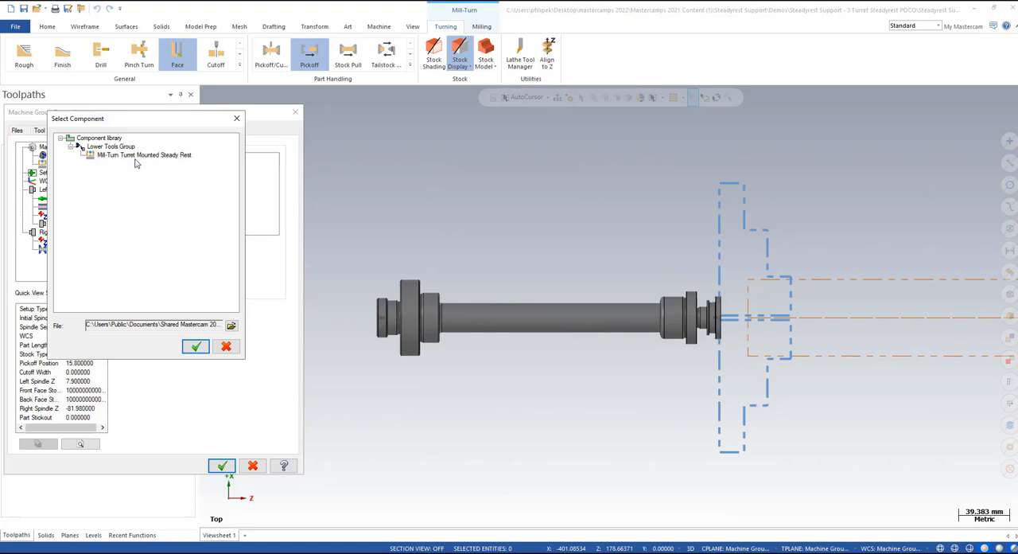
left_click(127, 159)
left_click(197, 346)
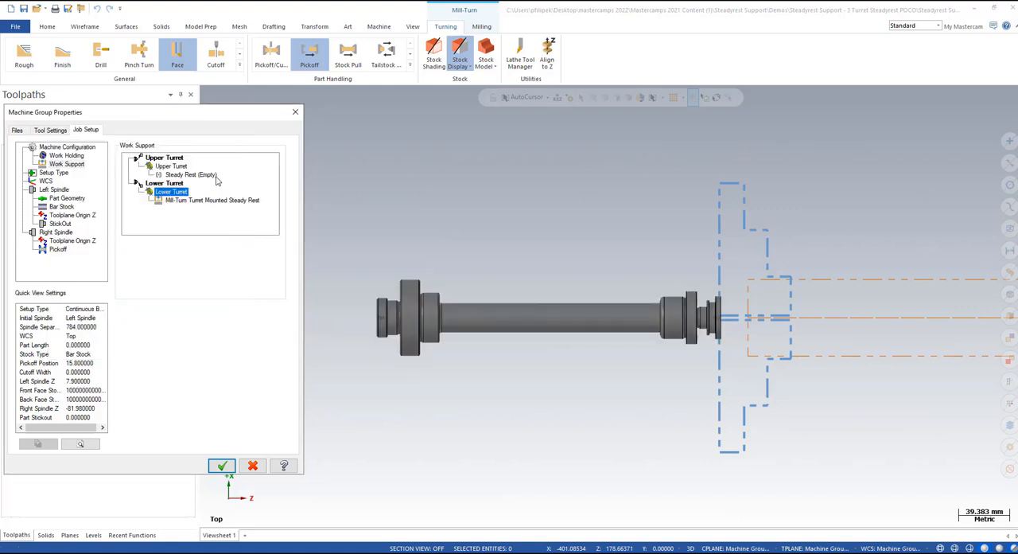
Step: Change the setup's stock type and part handling to Single Pieces of Stock - Pickoff
left_click(53, 172)
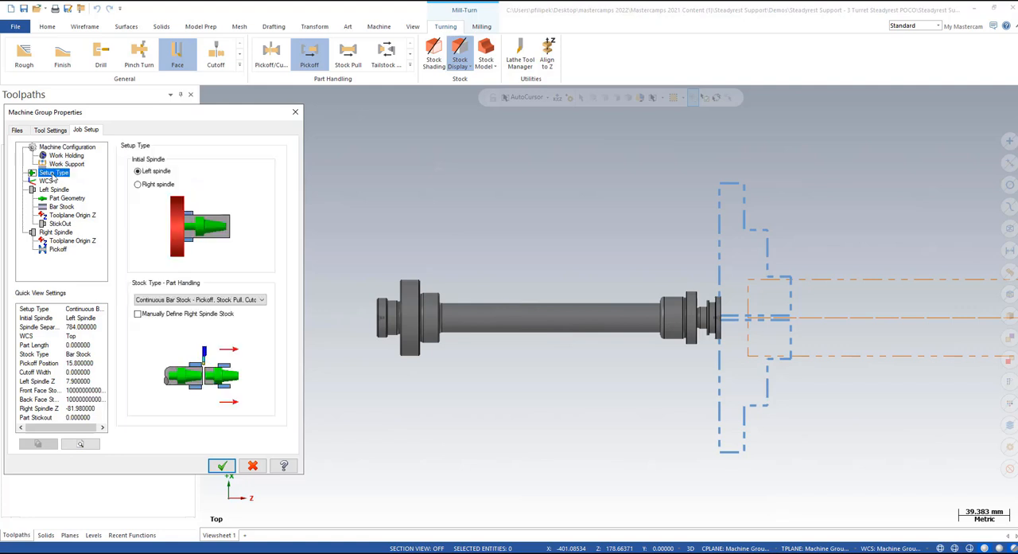
left_click(243, 300)
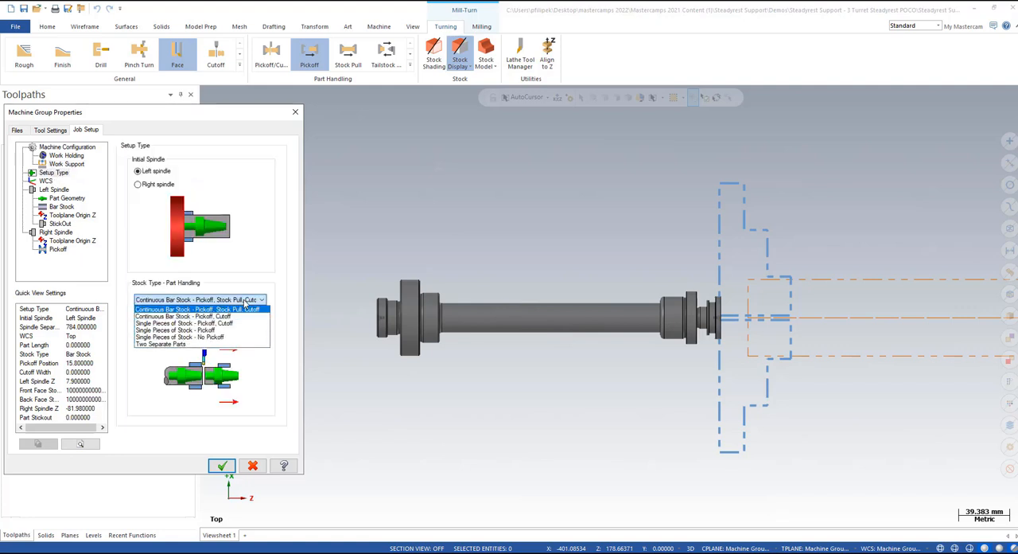
left_click(197, 329)
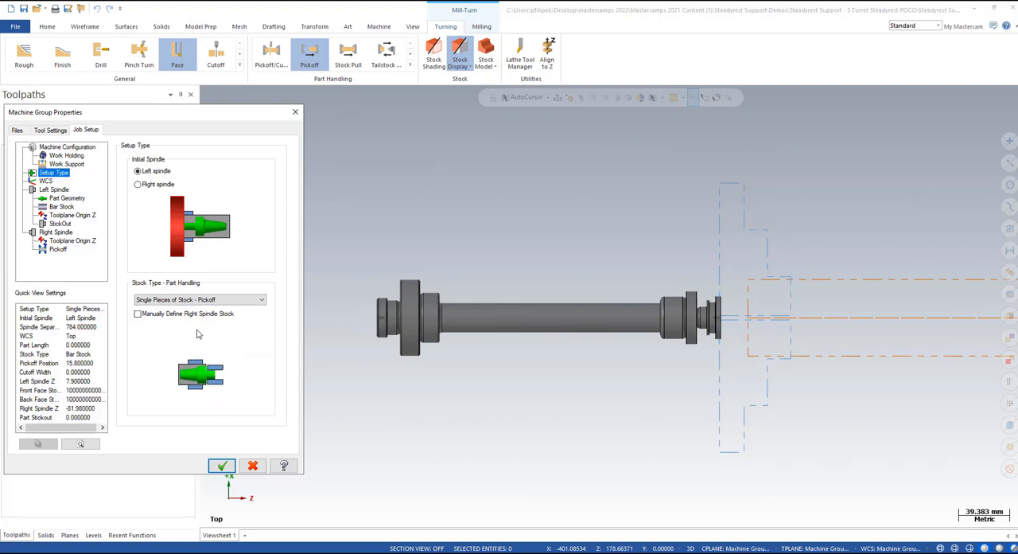
Step: Select the entire shaft model as the left spindle's part geometry
left_click(57, 198)
left_click(155, 159)
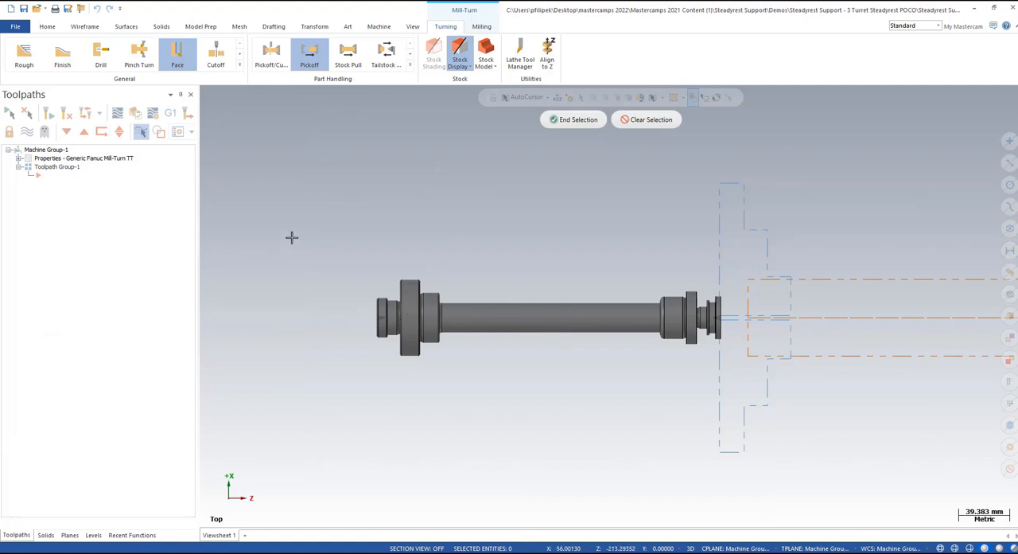
left_click_drag(335, 243, 735, 401)
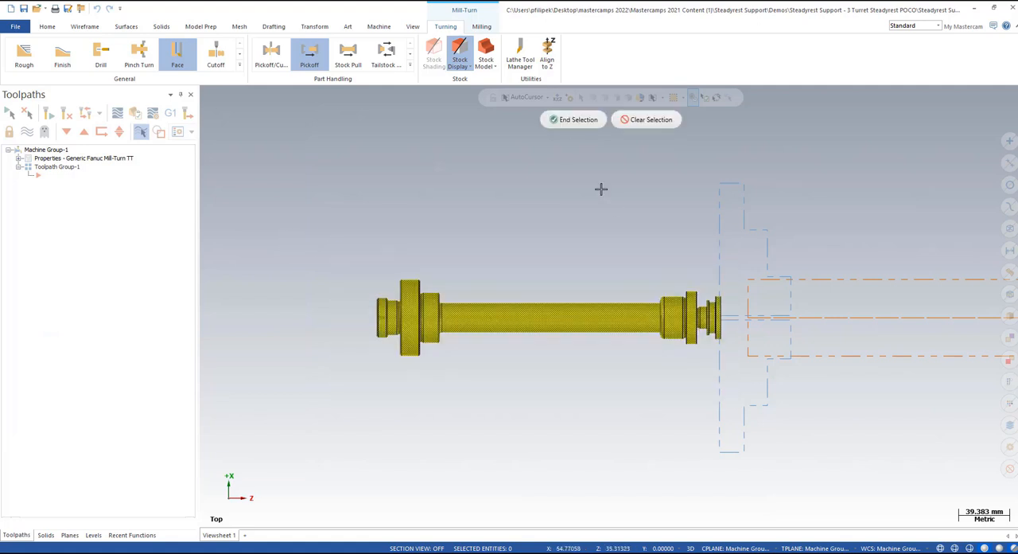
left_click(576, 121)
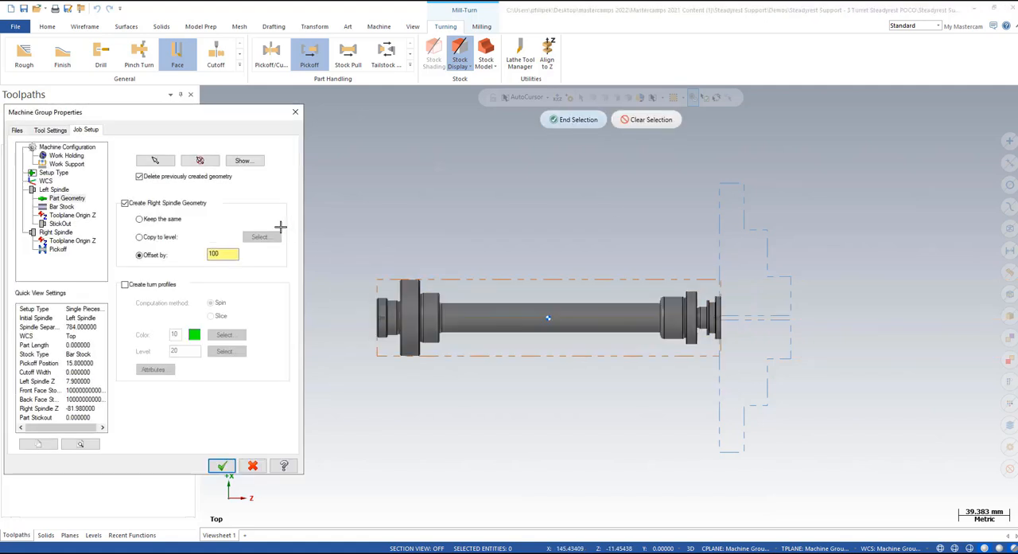
Step: Set the left spindle stickout by picking the large flange's front face, giving 285.88 from the chuck face and 231.88 from the jaws
left_click(60, 224)
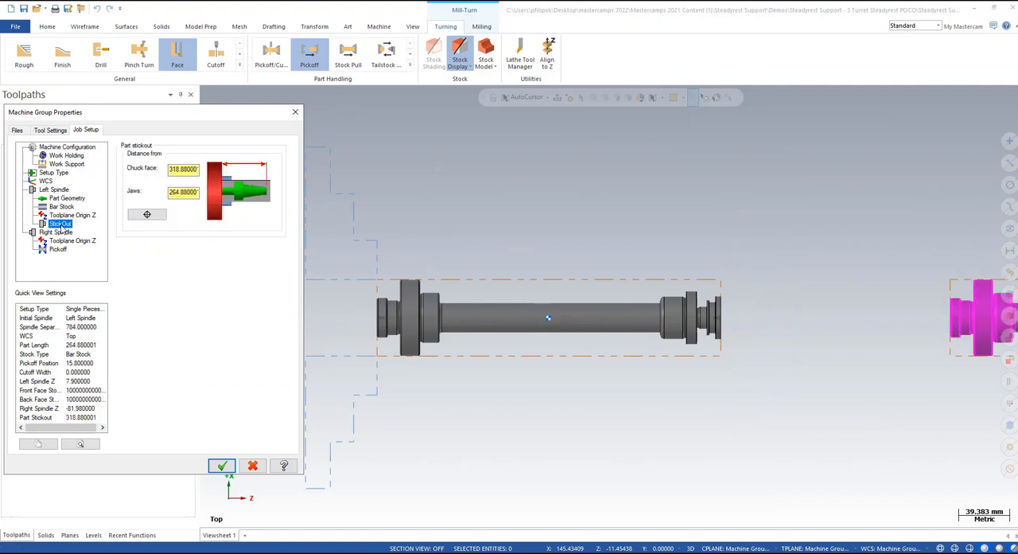
left_click(146, 214)
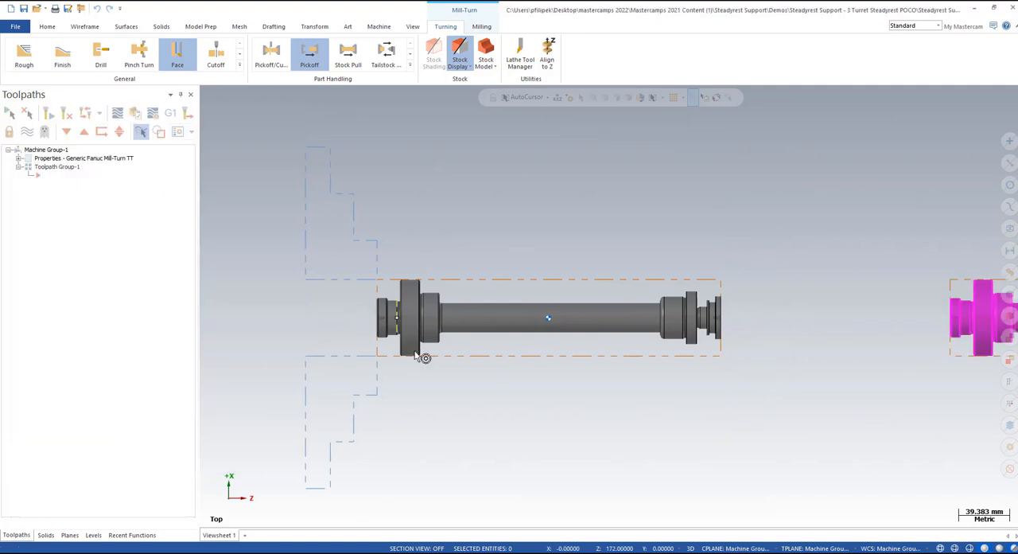
scroll(423, 359, "up", 3)
middle_click_drag(444, 360, 396, 367)
scroll(402, 364, "down", 1)
left_click(420, 343)
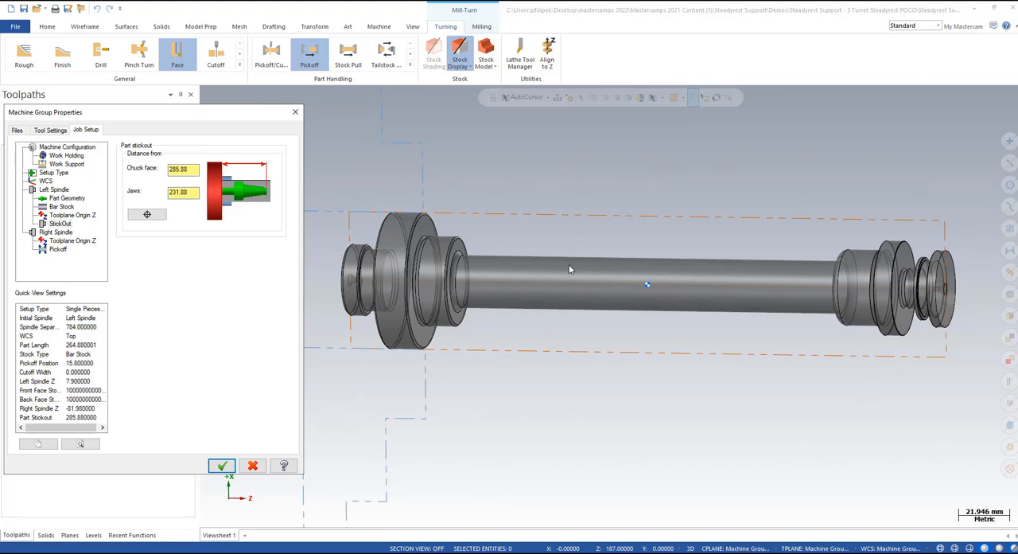
Step: Set the right spindle's pickoff position by picking the inner face of the shaft's smaller flange, 259.5 from the chuck face
left_click(61, 251)
left_click(138, 176)
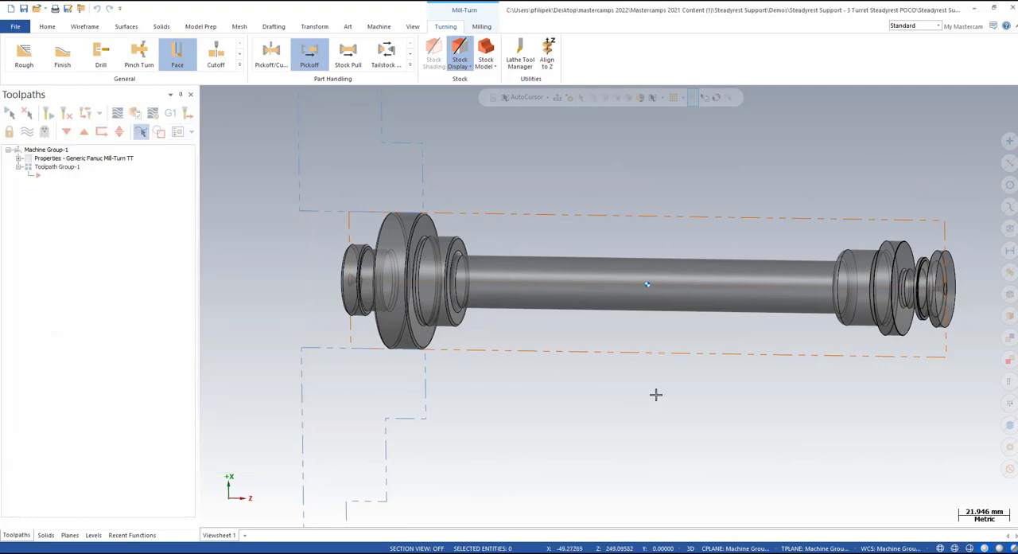
middle_click_drag(656, 394, 735, 385)
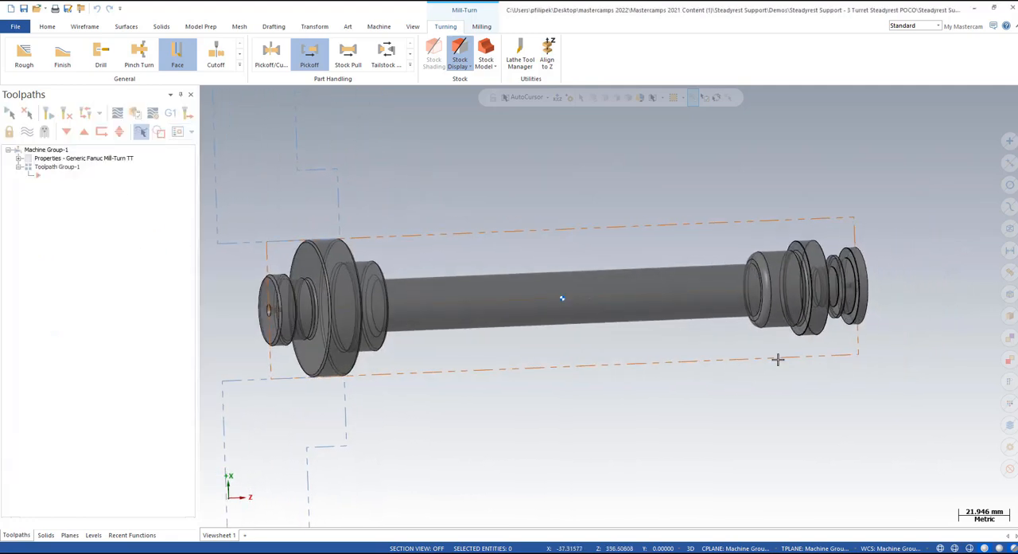
left_click(820, 306)
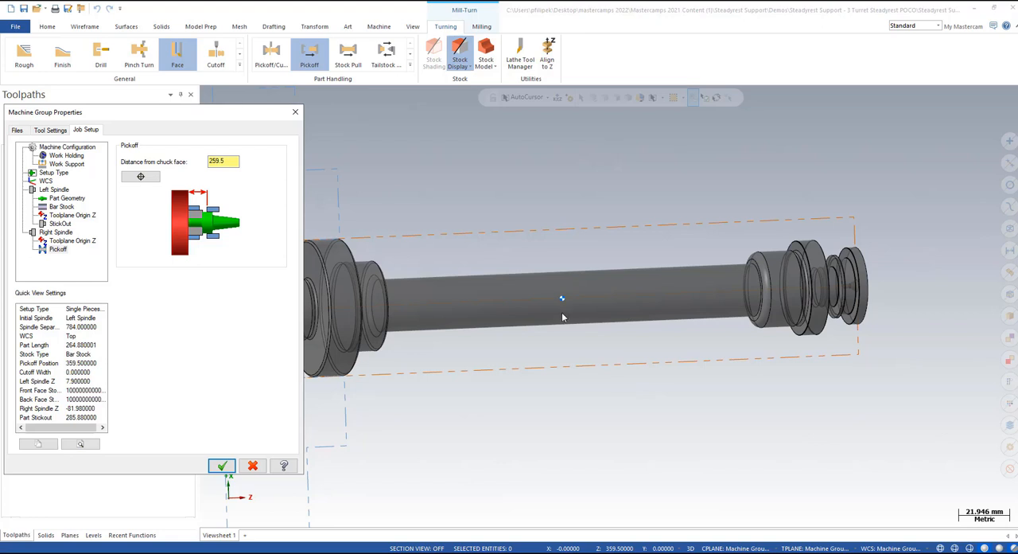
Step: Check the work support assignment and accept the machine group's job setup
left_click(70, 165)
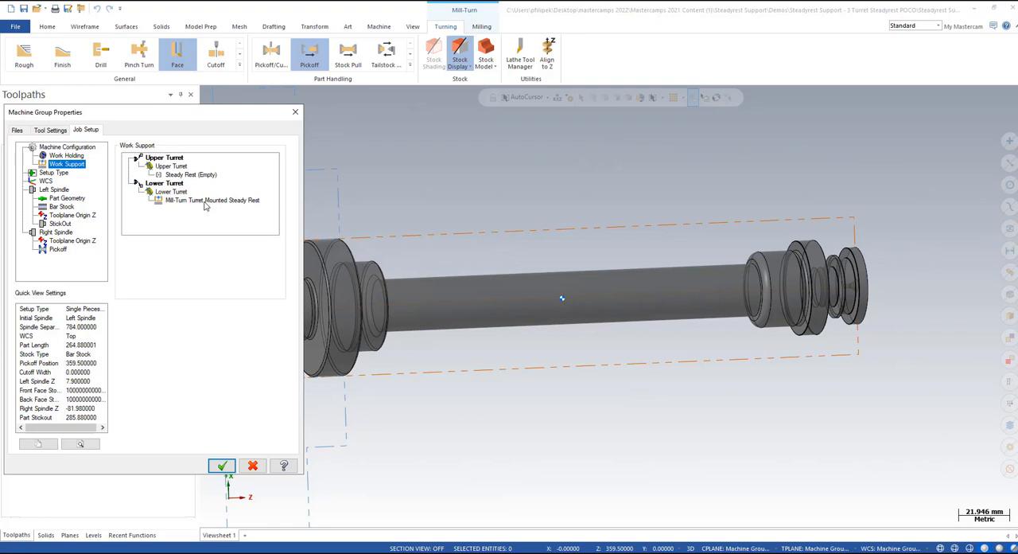
left_click(222, 466)
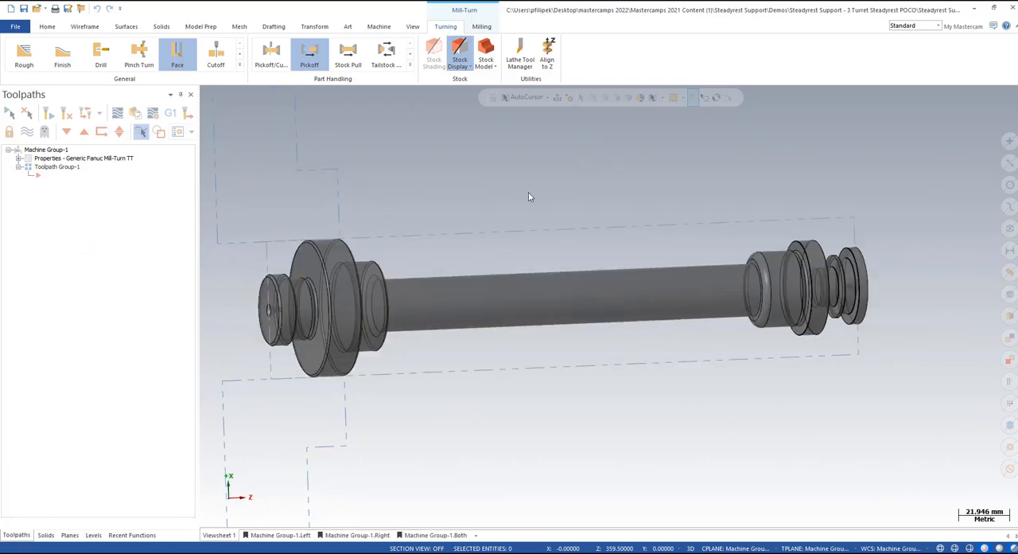
right_click(530, 194)
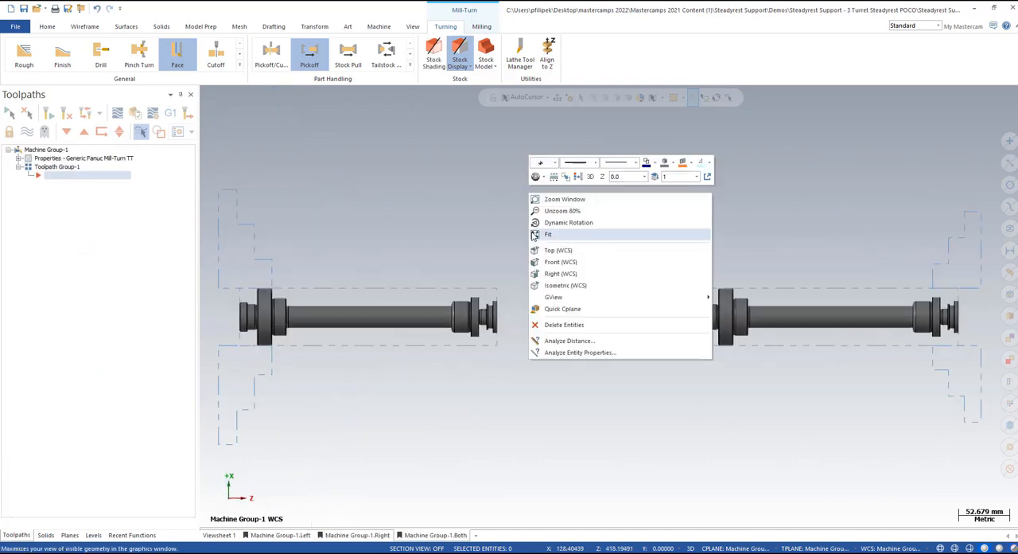
left_click(561, 250)
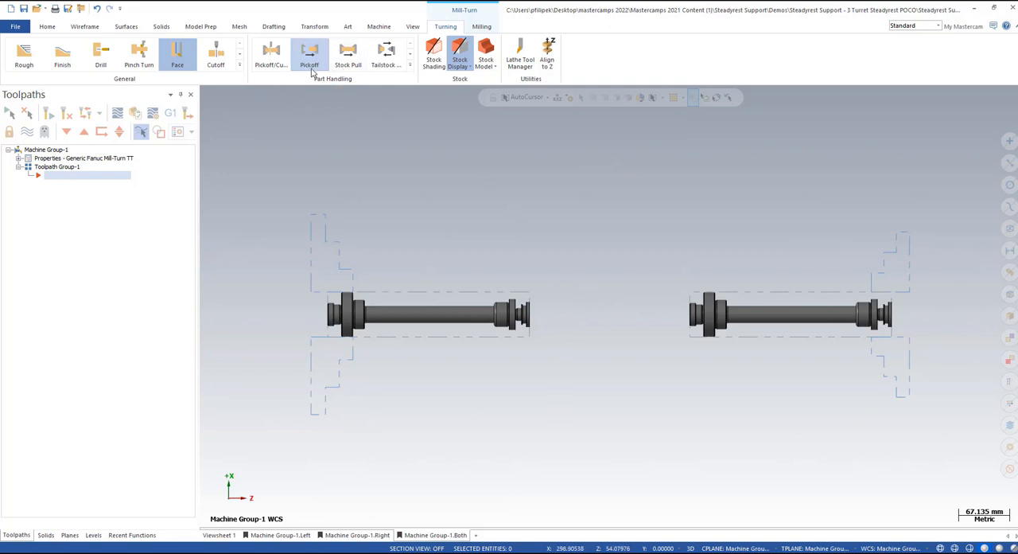
Step: Start a Pickoff operation using the Pickoff (Upper Stream with Lower Steady Rest) strategy
left_click(410, 65)
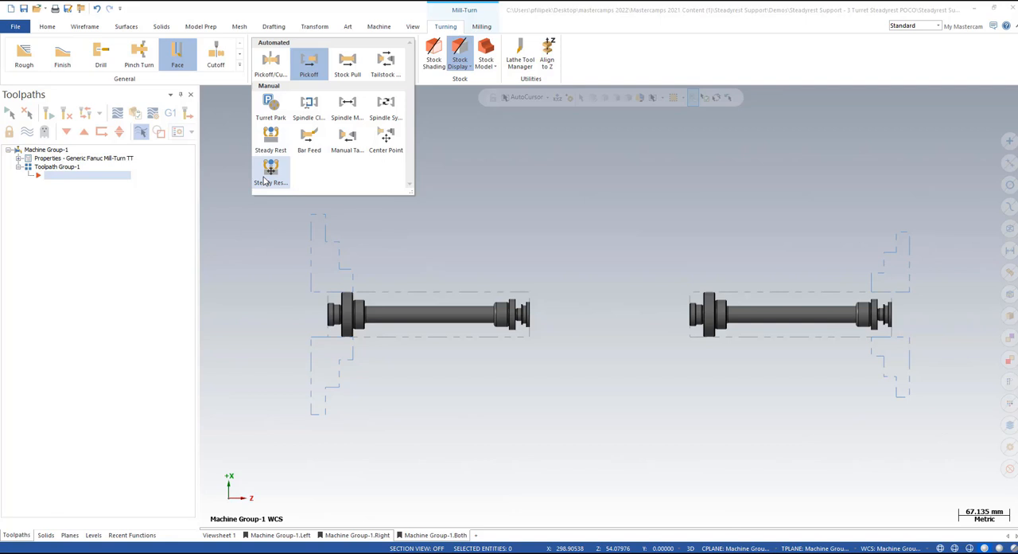
left_click(309, 63)
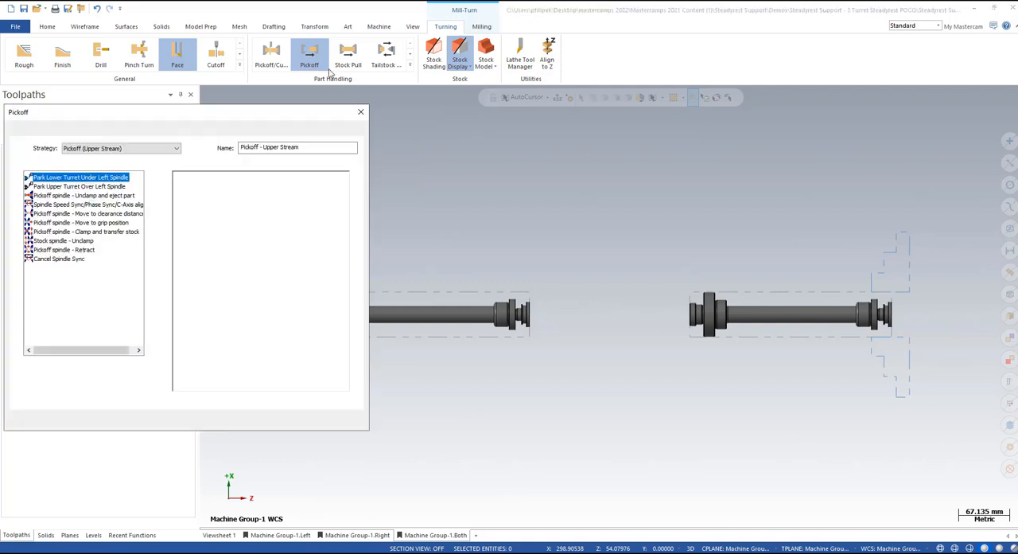
left_click(177, 149)
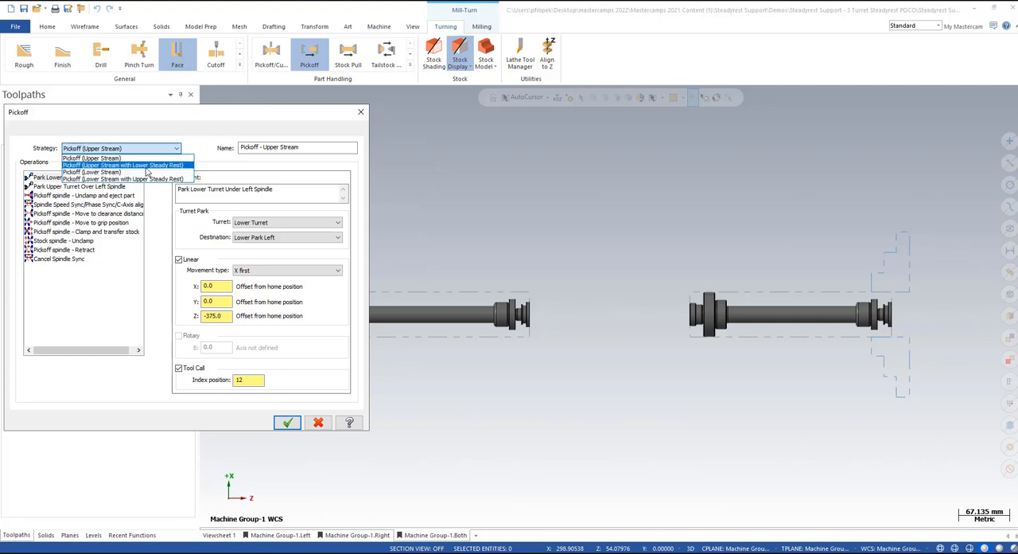
left_click(147, 166)
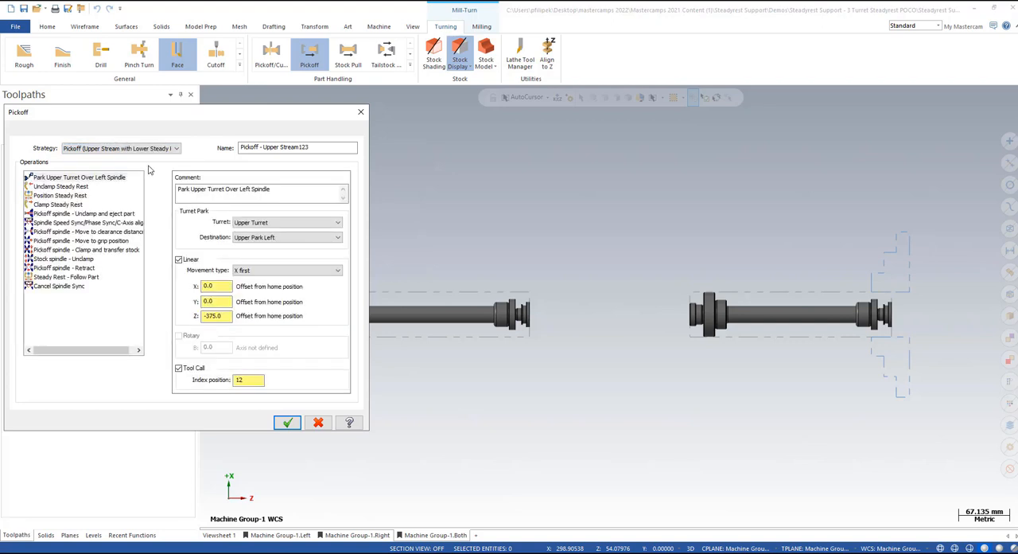
Step: Pick the Position Steady Rest location just below the left-spindle shaft, beside its large flange, and create the pickoff operations
left_click(56, 196)
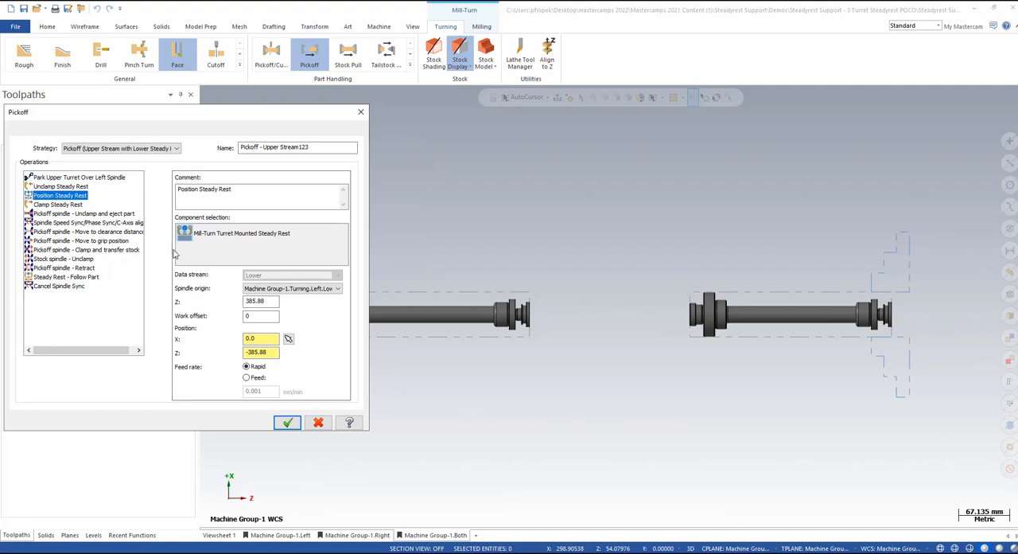
left_click(289, 339)
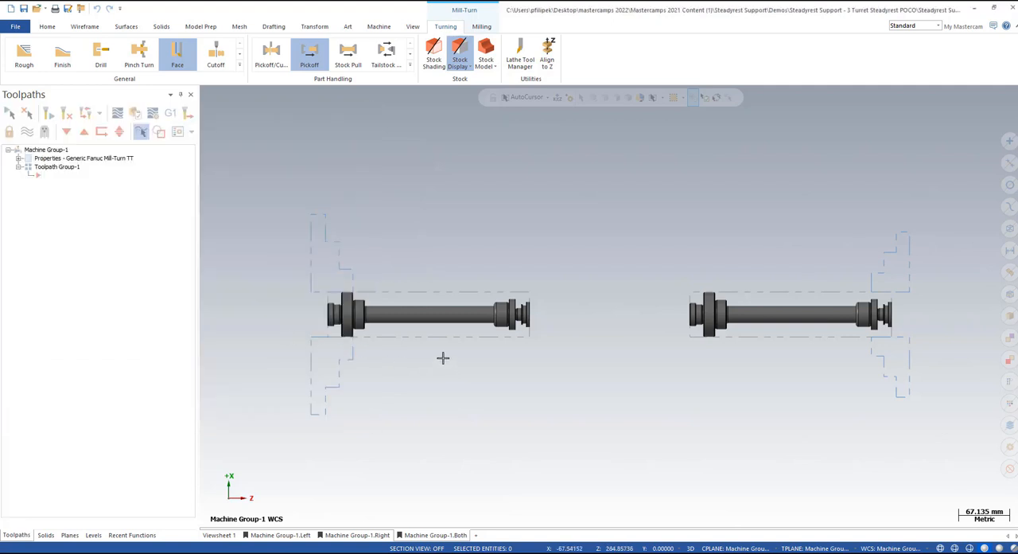
left_click(390, 347)
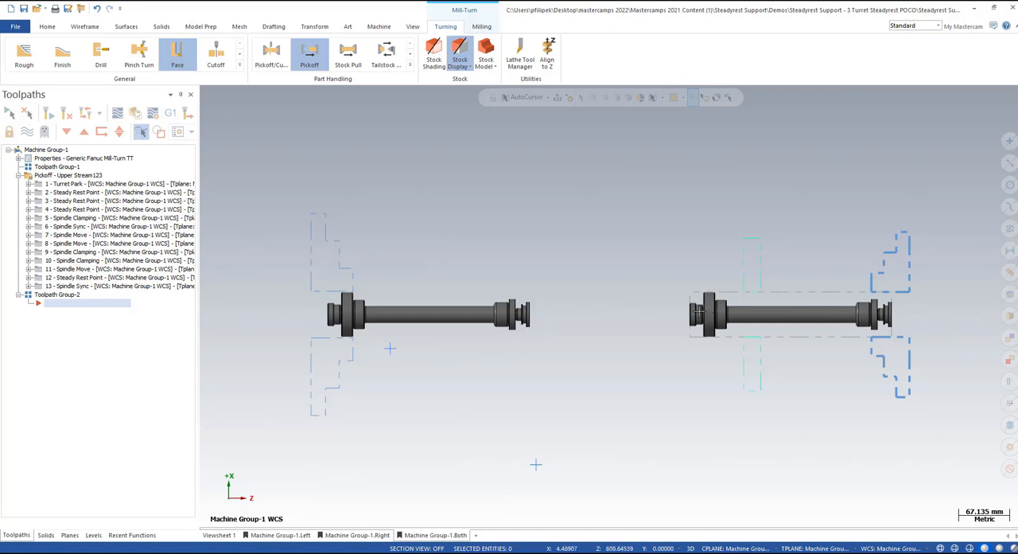
Step: Create a Lathe Face toolpath with the Upper Right axis combination and tool 1, and select all operations in Machine Group-1
left_click(177, 59)
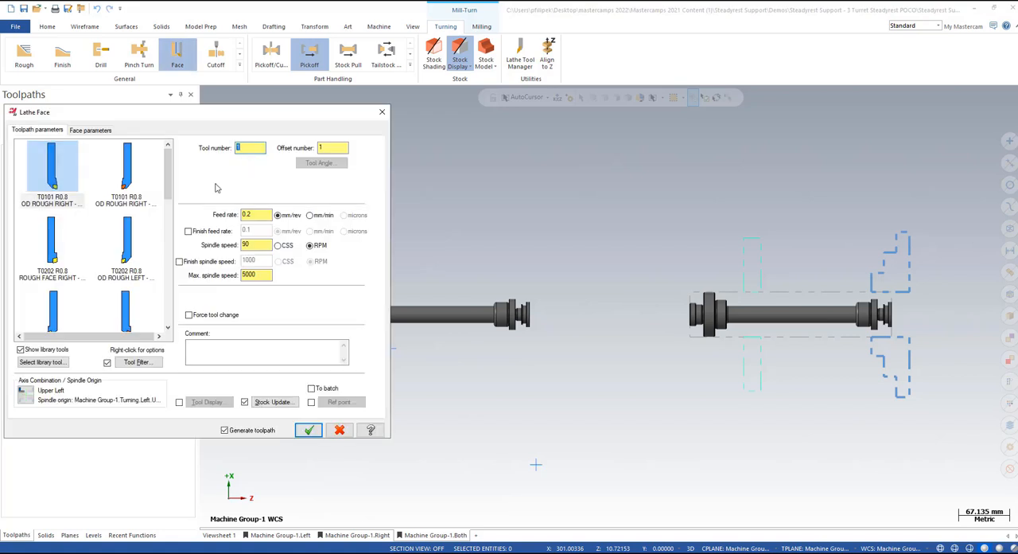
left_click(25, 394)
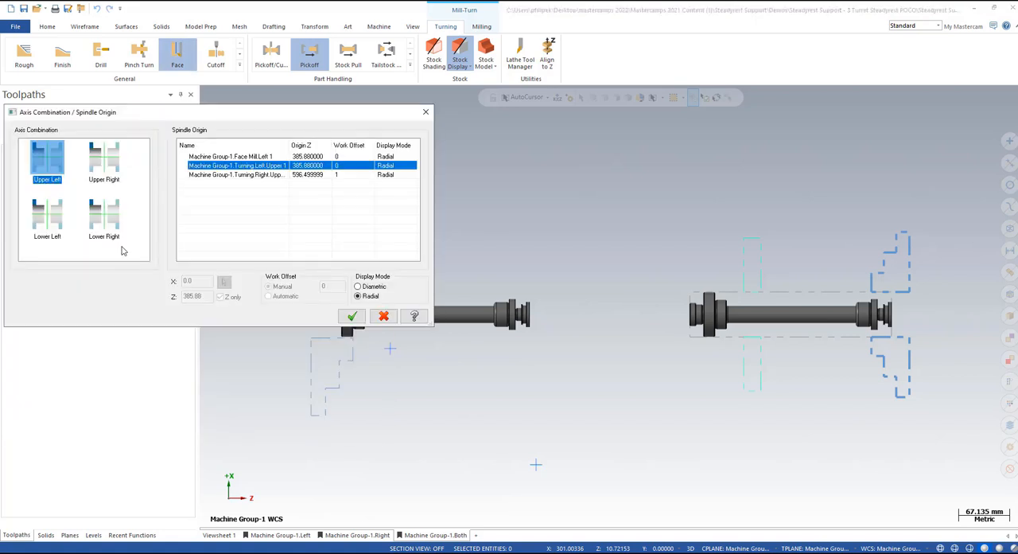
left_click(111, 168)
left_click(352, 317)
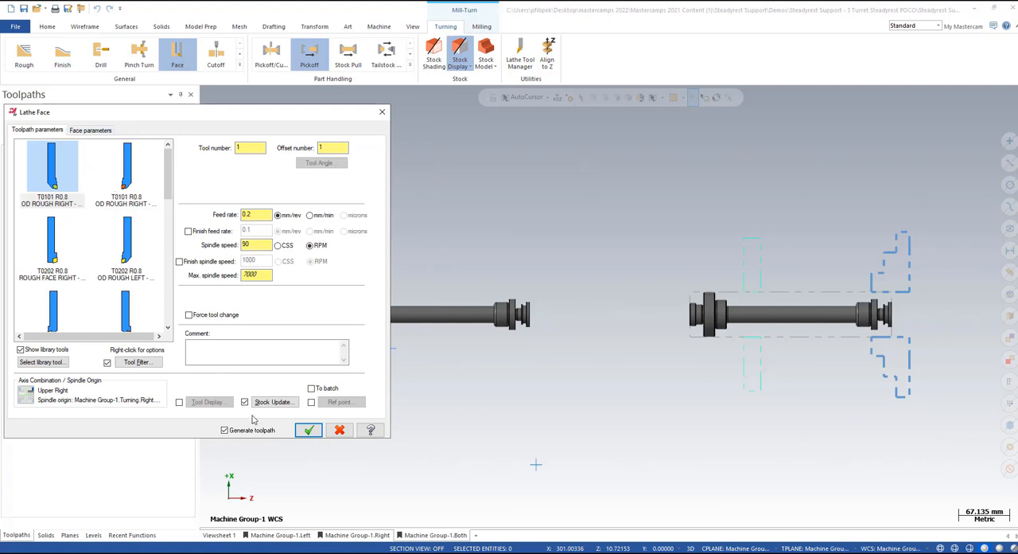
left_click(308, 430)
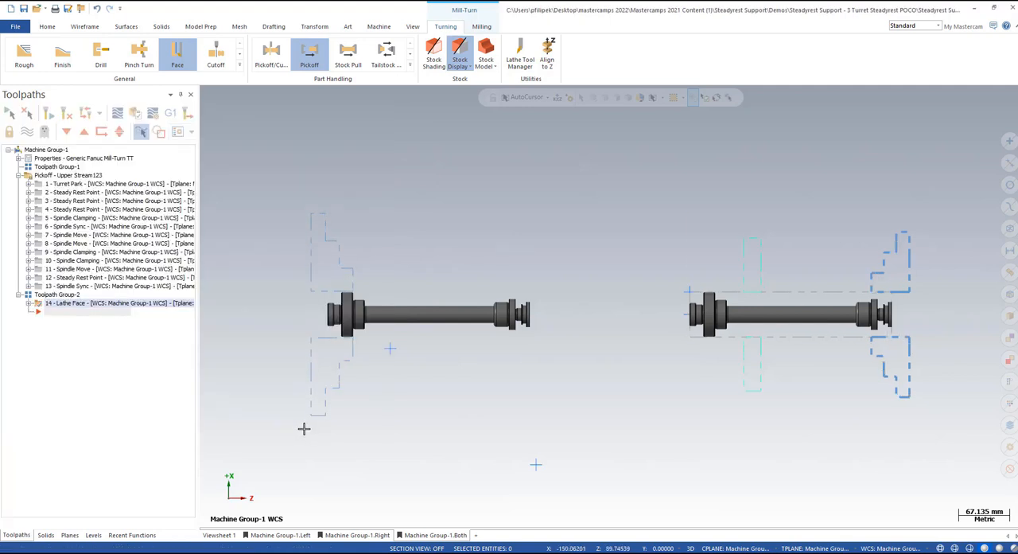
left_click(48, 150)
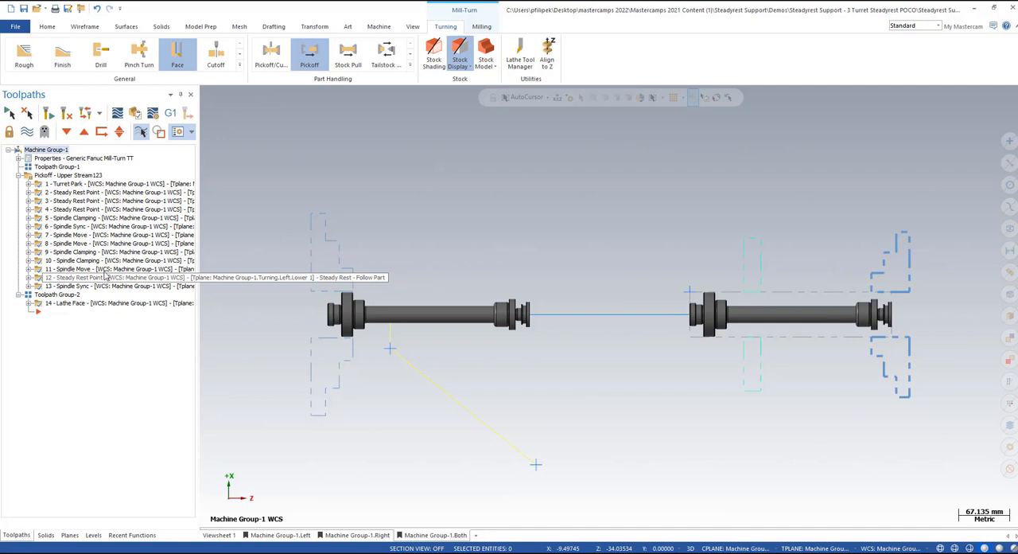
Step: Post the selected operations to Code Expert, widen the operations list and expand all operations to show their individual events
left_click(169, 115)
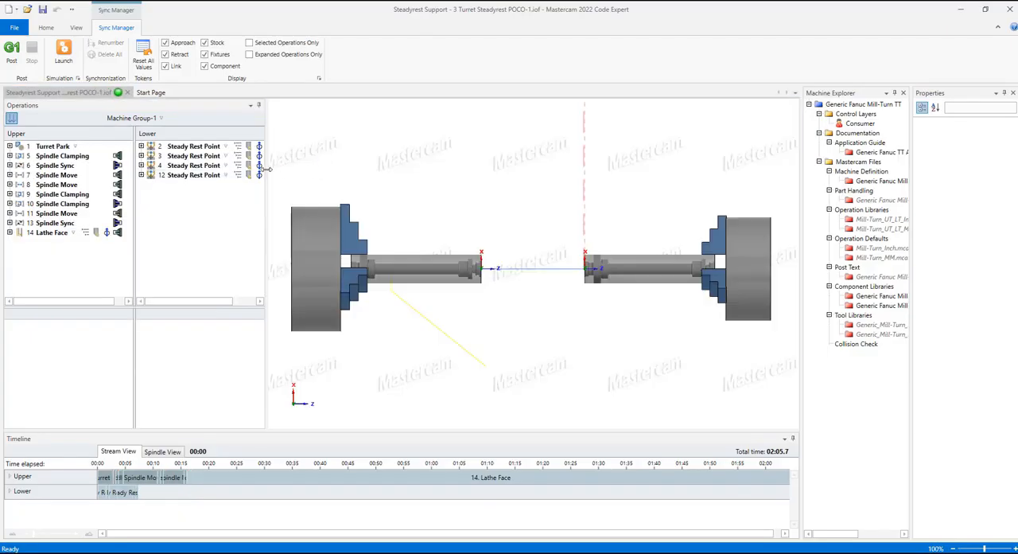
left_click_drag(323, 168, 322, 169)
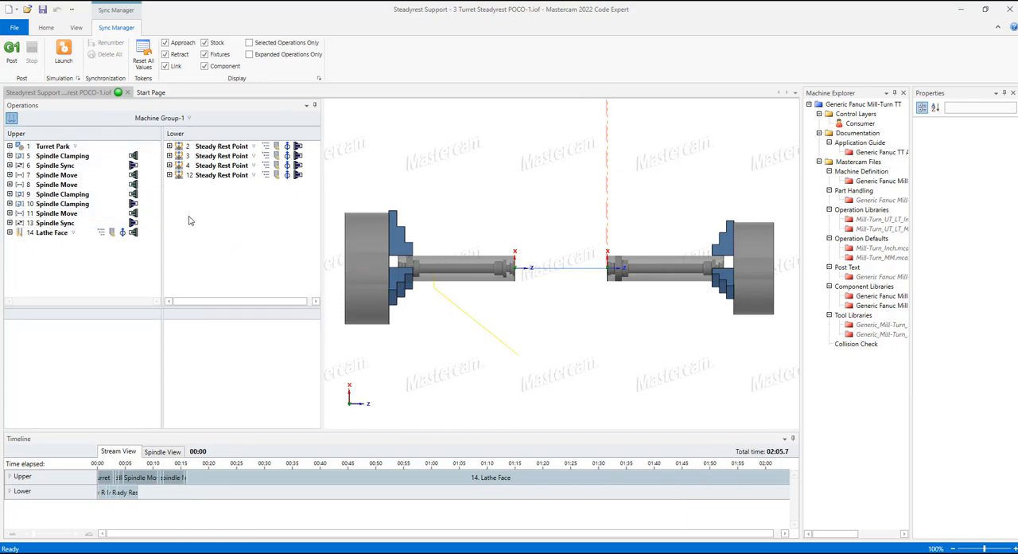
right_click(209, 167)
left_click(232, 172)
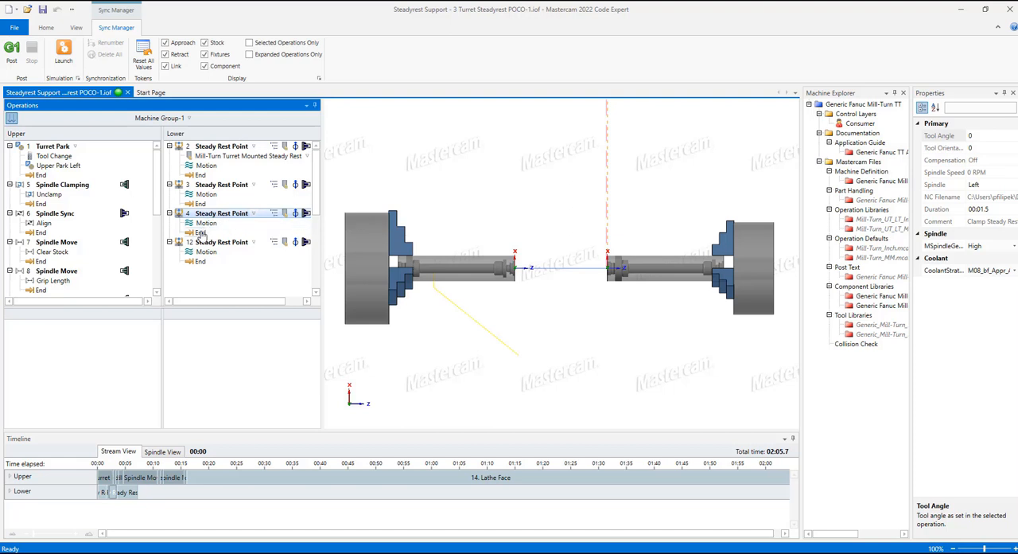
Step: Synchronize the end of Steady Rest Point 4 with Spindle Clamping 5's Unclamp, and Steady Rest Point 12's start and end with Spindle Move 11
left_click_drag(201, 233, 53, 204)
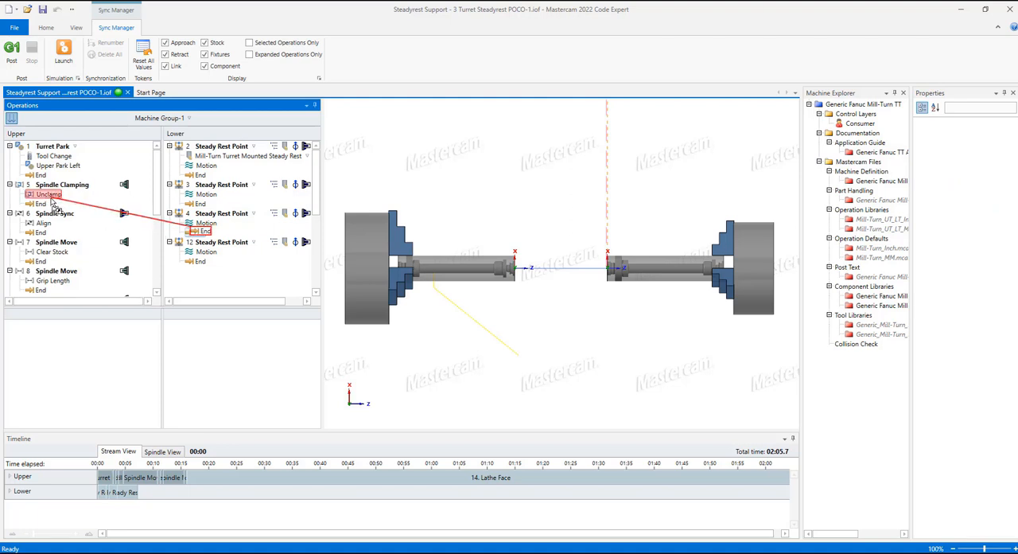
left_click_drag(53, 204, 51, 201)
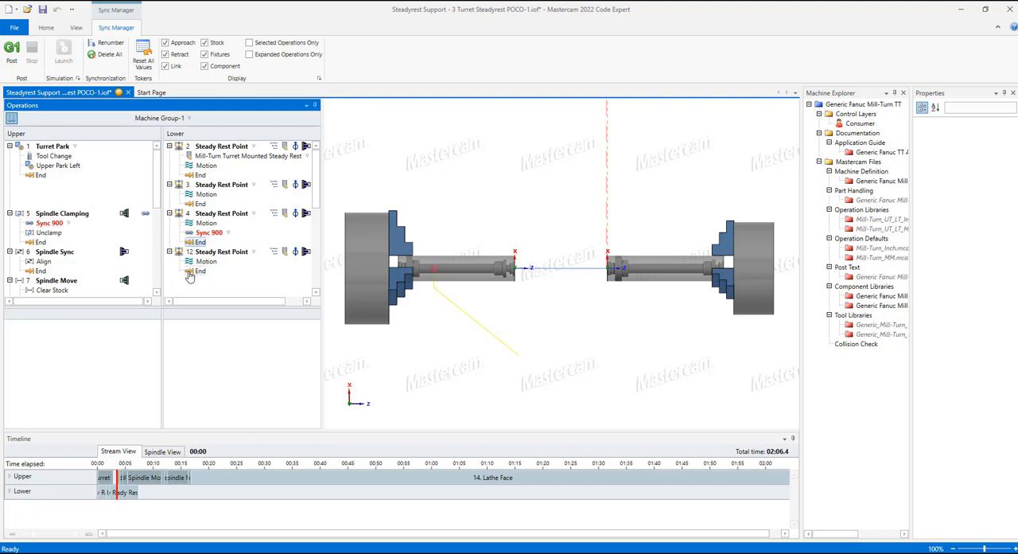
left_click_drag(190, 276, 50, 250)
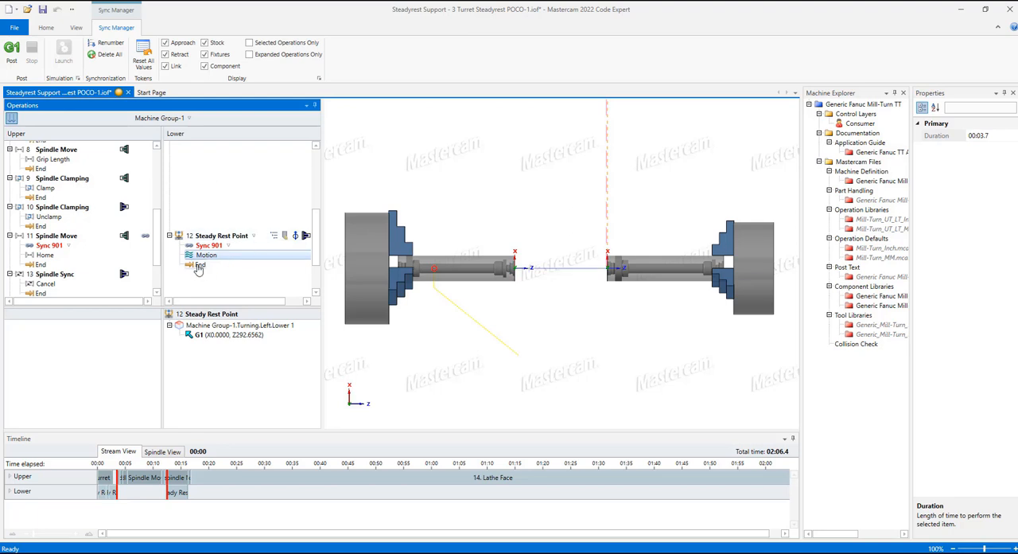
left_click_drag(198, 266, 42, 267)
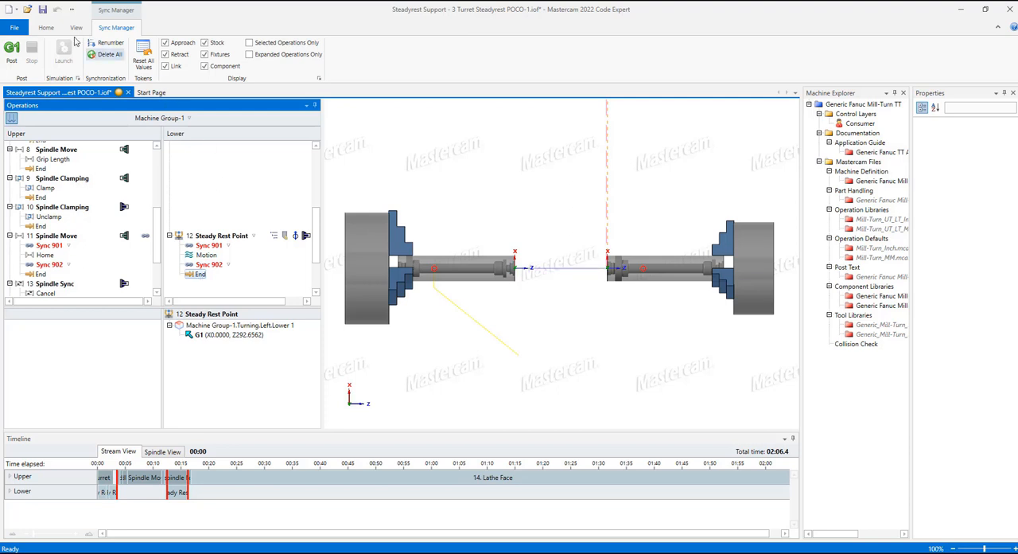
Step: Save the synchronized program, launch its machine simulation and inspect the steady rest mounted on the lower turret
left_click(42, 8)
left_click(62, 57)
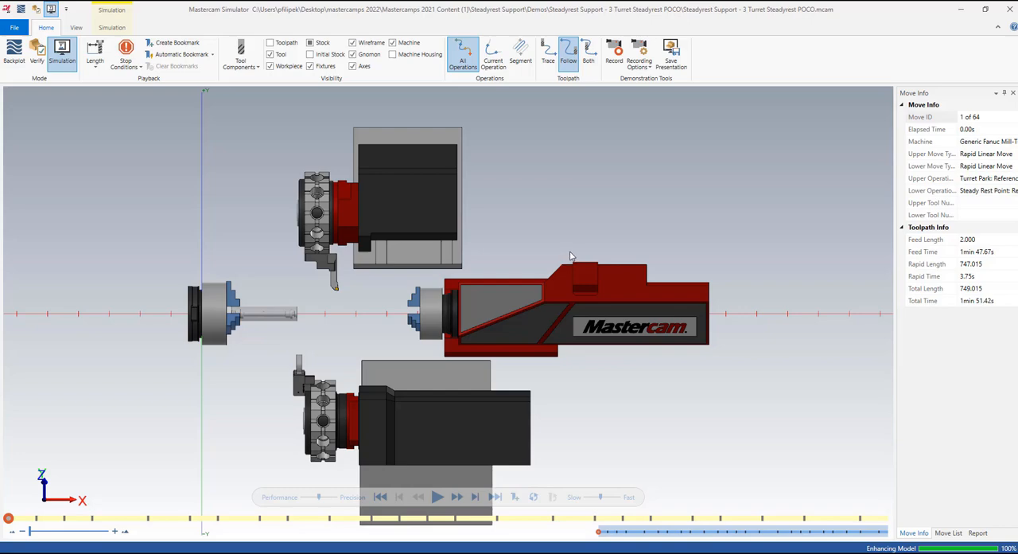
scroll(348, 321, "up", 3)
scroll(351, 315, "up", 2)
middle_click_drag(371, 308, 394, 308)
scroll(380, 250, "down", 3)
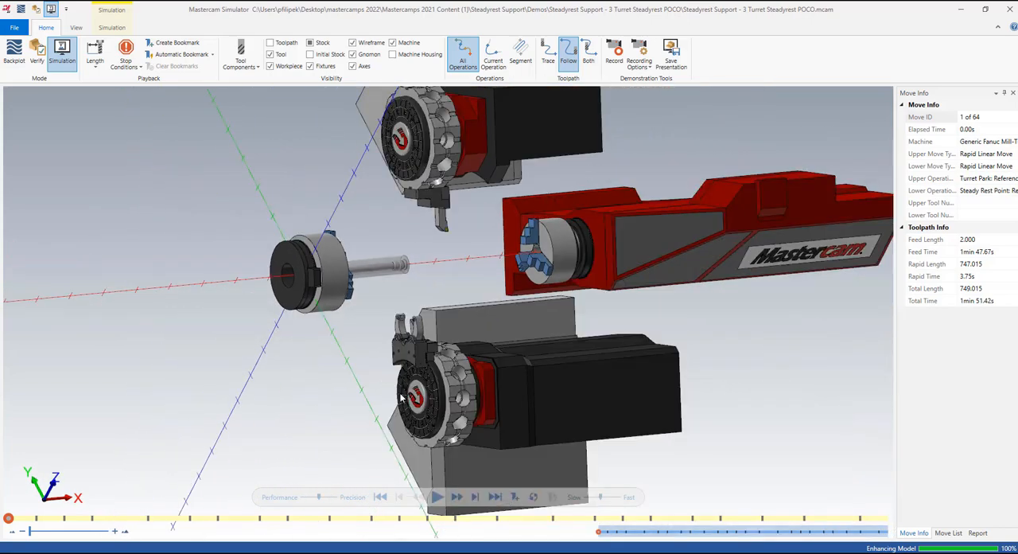
scroll(401, 396, "up", 5)
middle_click_drag(403, 398, 410, 344)
scroll(410, 344, "down", 4)
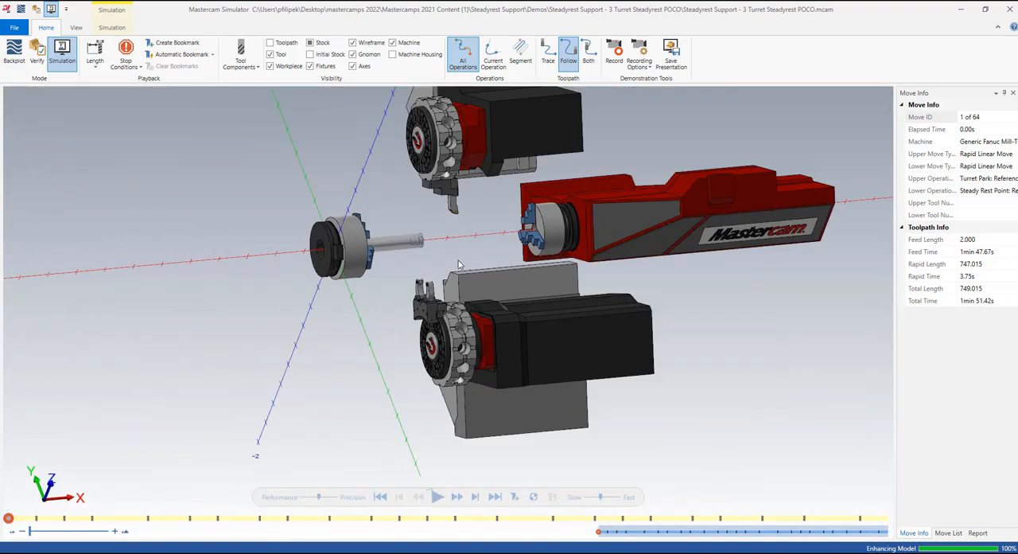
scroll(510, 177, "up", 2)
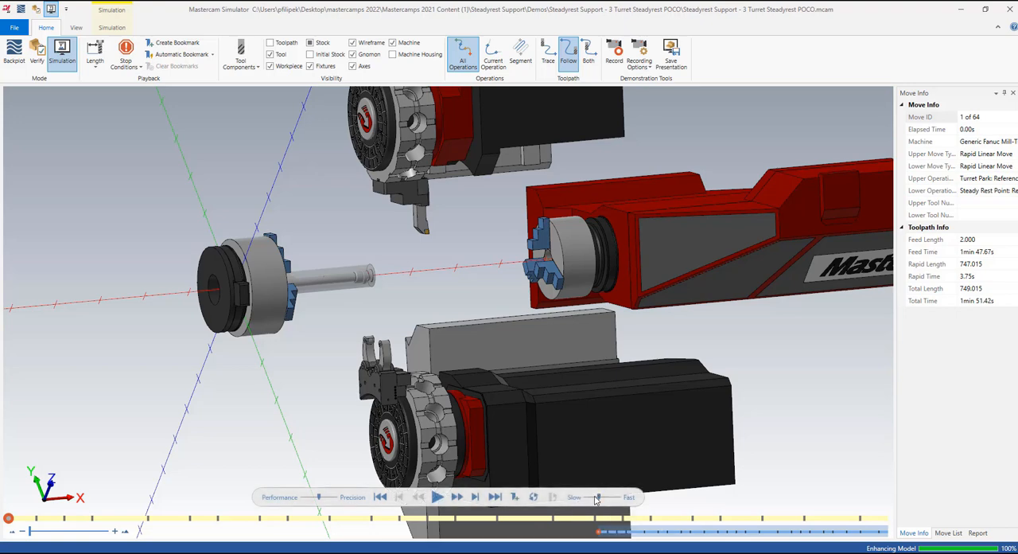
Step: Play the simulation through the steady-rest-supported pickoff and the right-spindle facing, adjusting the playback speed
left_click(438, 497)
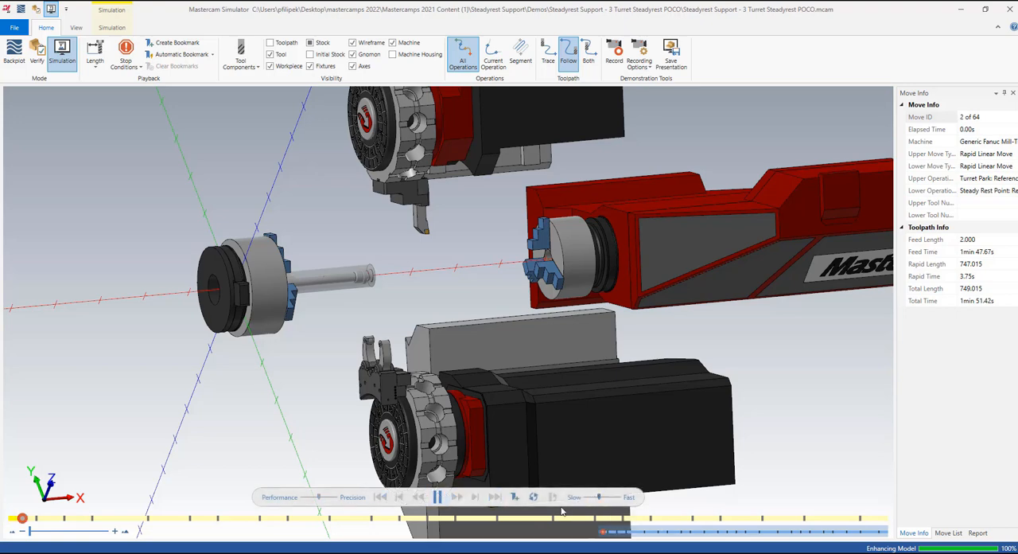
left_click_drag(599, 499, 593, 498)
left_click(438, 498)
left_click(438, 497)
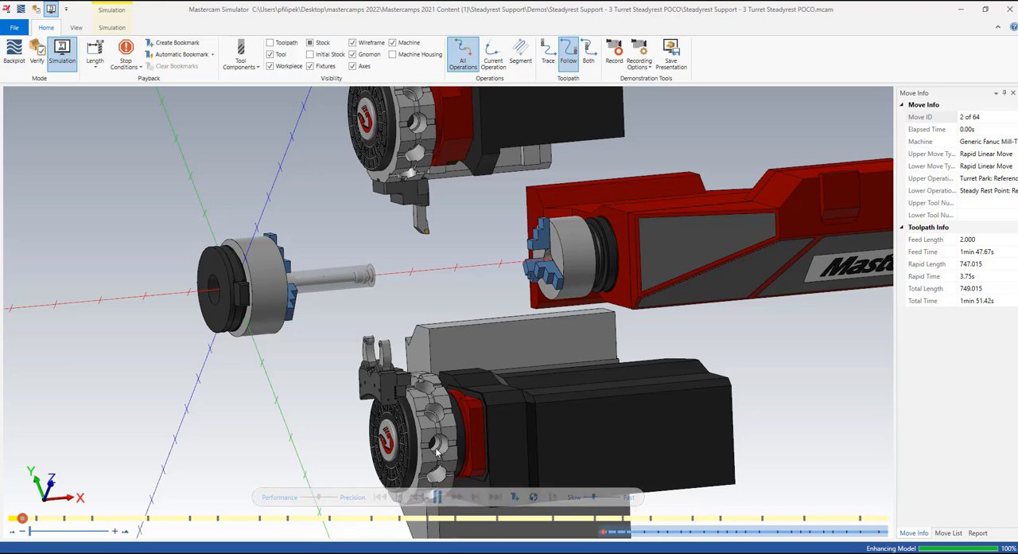
left_click_drag(595, 498, 599, 498)
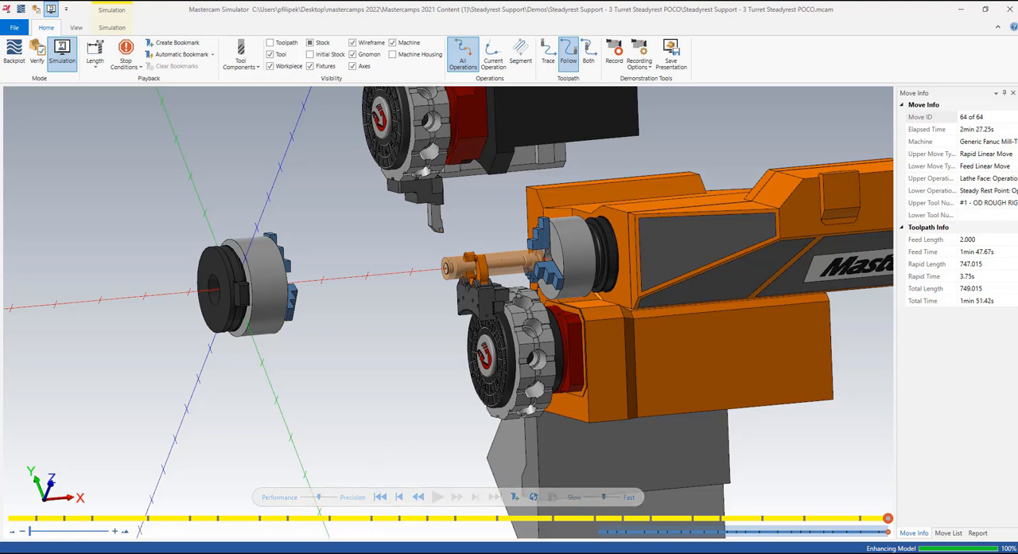
Step: Switch to the "millturn then turn" simulation, inspect its standalone steady rest and replay it from the first move
left_click(401, 552)
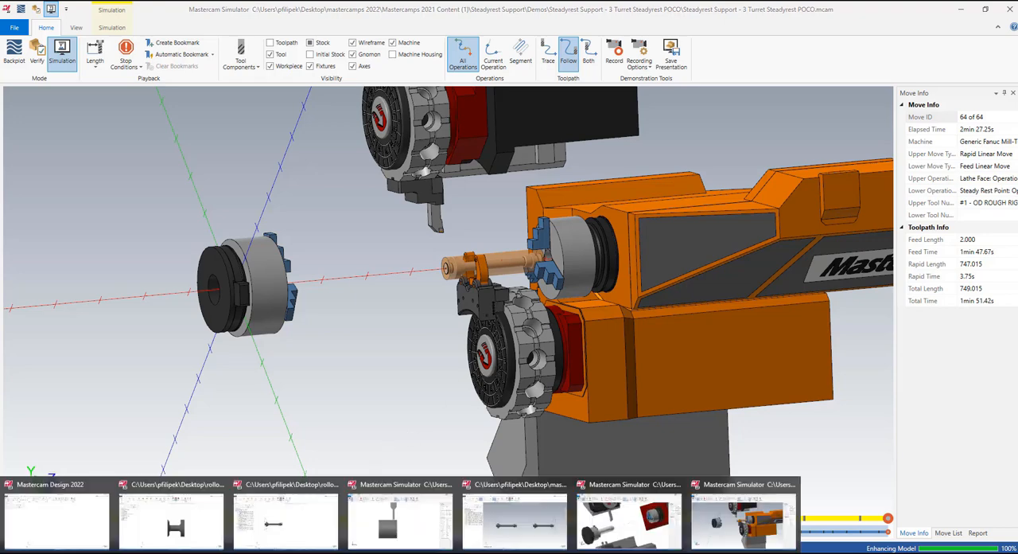
left_click(641, 529)
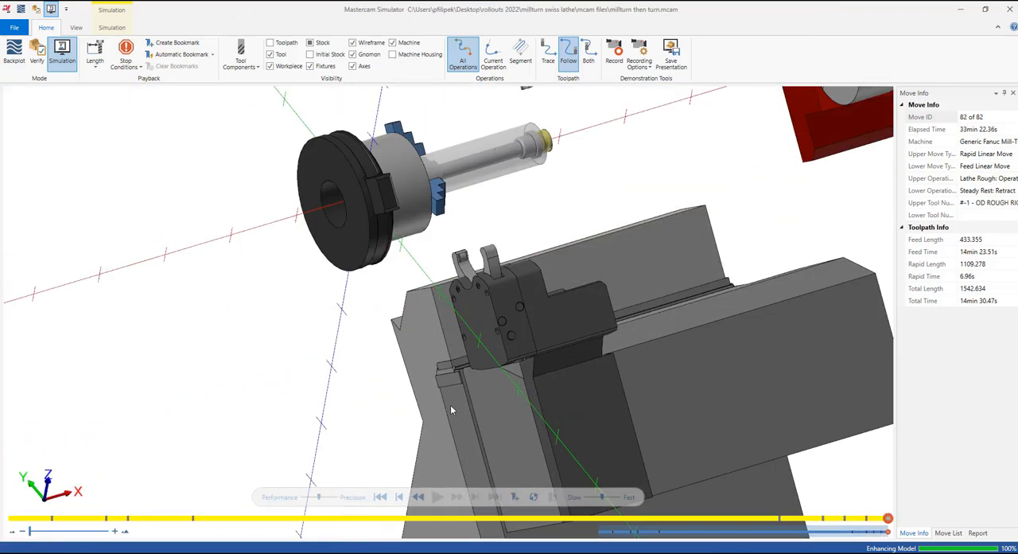
mouse_move(490, 364)
middle_mouse_down()
mouse_move(531, 352)
mouse_move(473, 362)
middle_mouse_up()
scroll(474, 363, "down", 5)
scroll(513, 328, "up", 3)
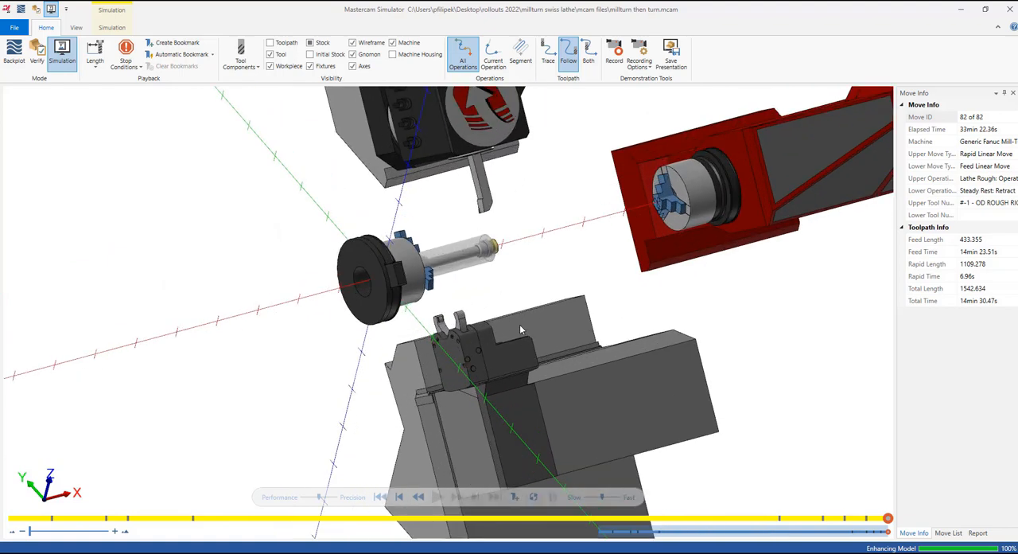
middle_click_drag(520, 326, 516, 327)
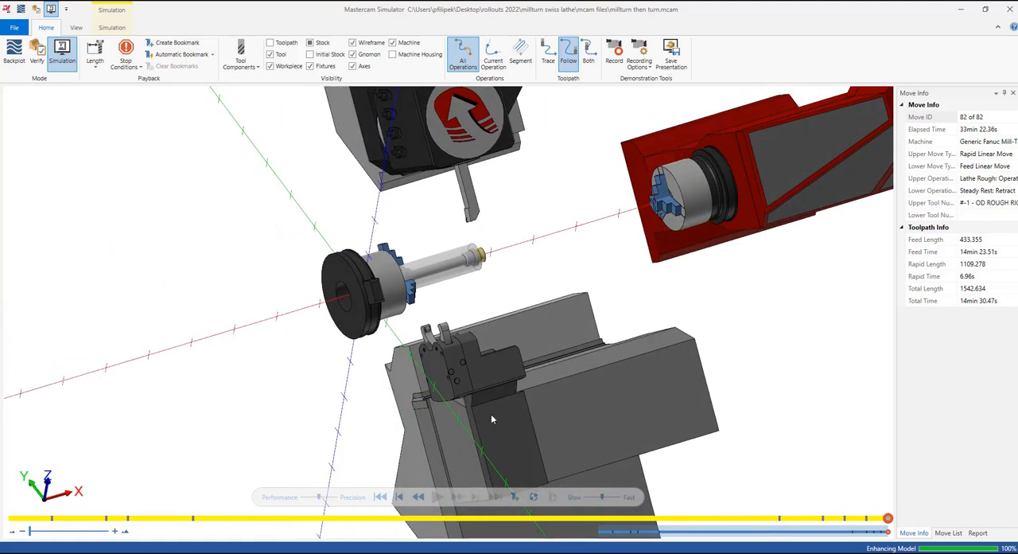
left_click(381, 497)
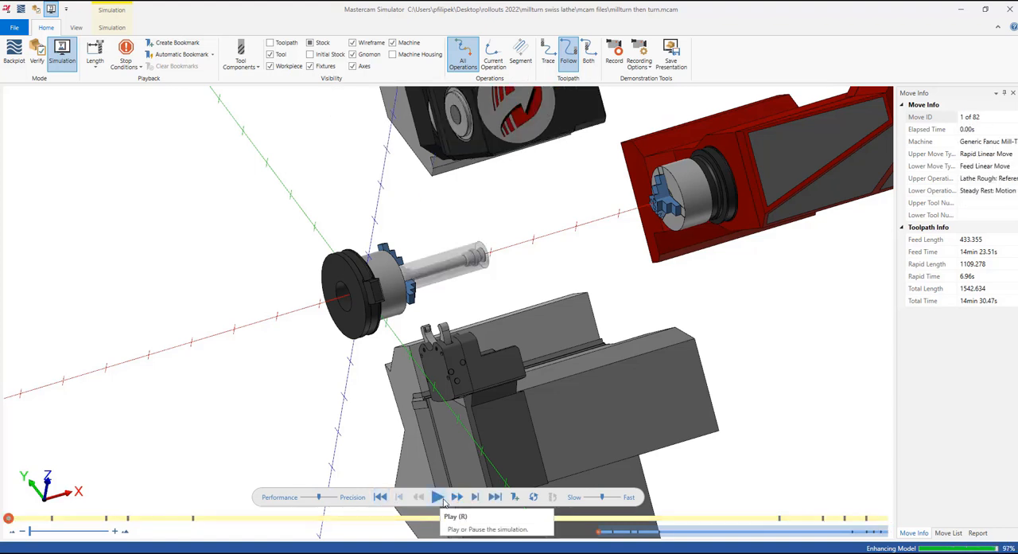
left_click(437, 497)
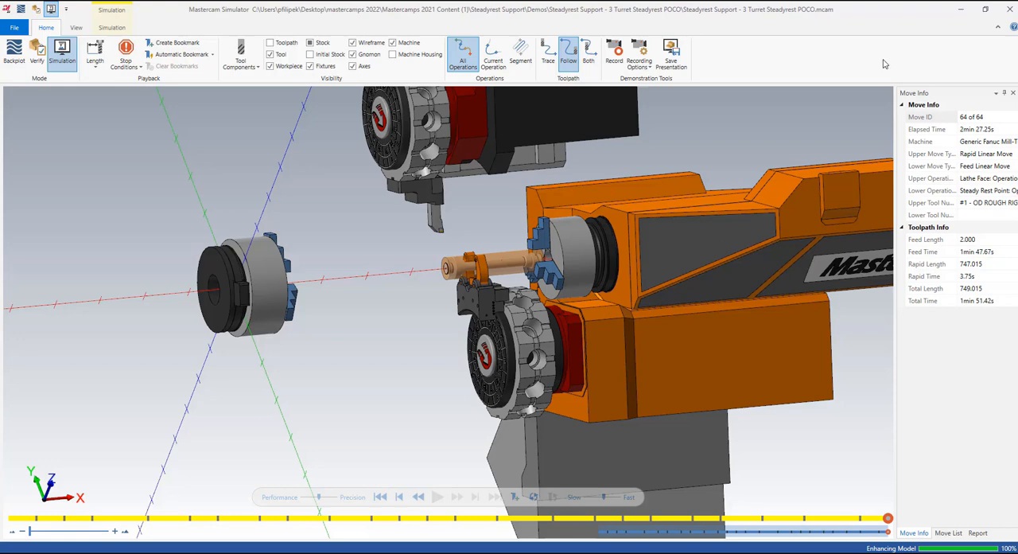
Step: Close the finished pickoff simulation and Code Expert to return to the steady rest job in Mastercam
left_click(1010, 9)
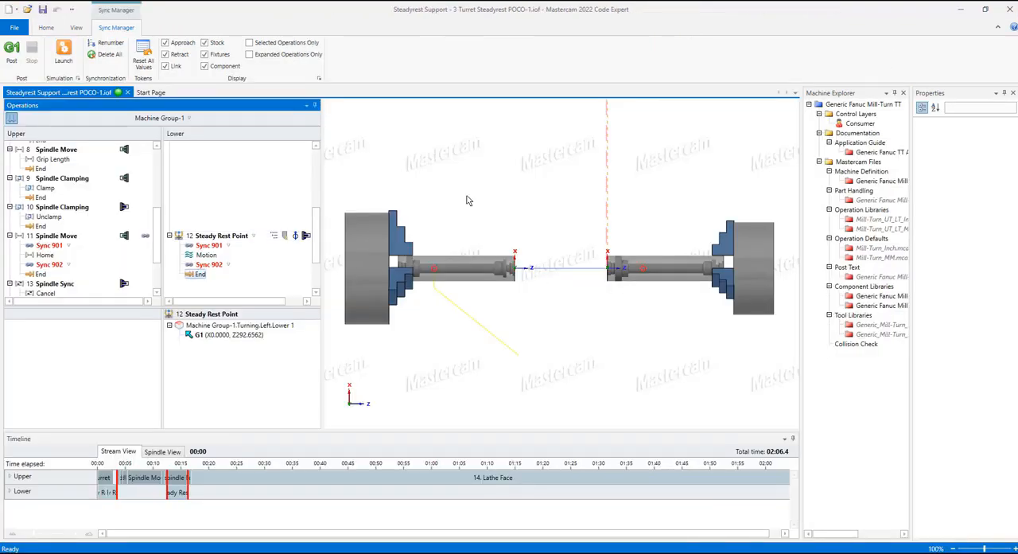
left_click(1009, 9)
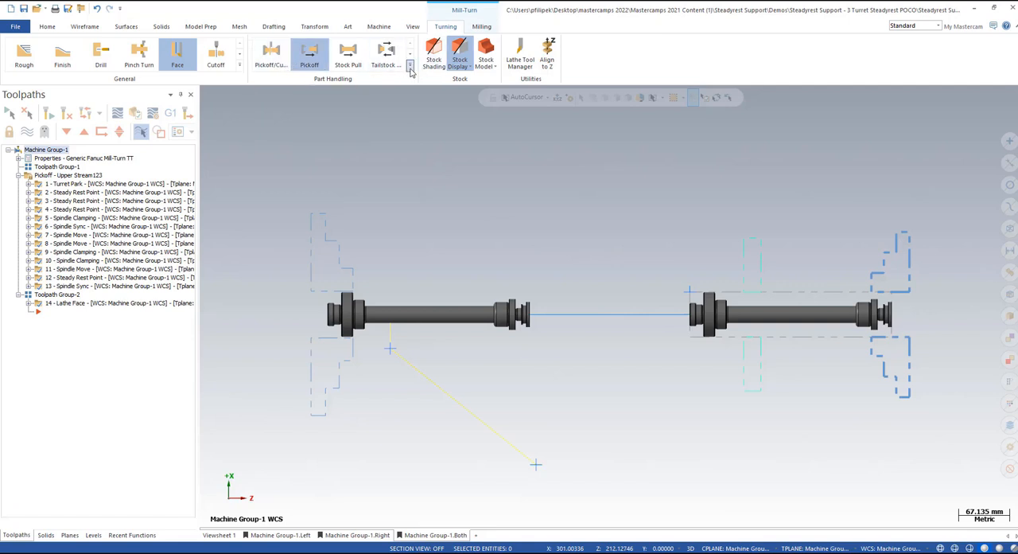
Step: Try to add a manual Steady Rest operation to the job
left_click(411, 71)
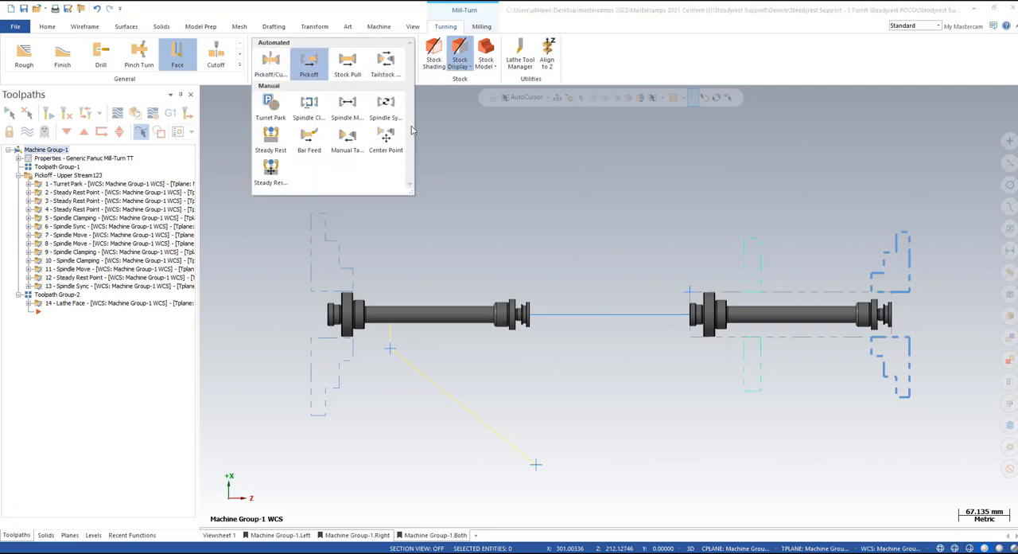
left_click(273, 143)
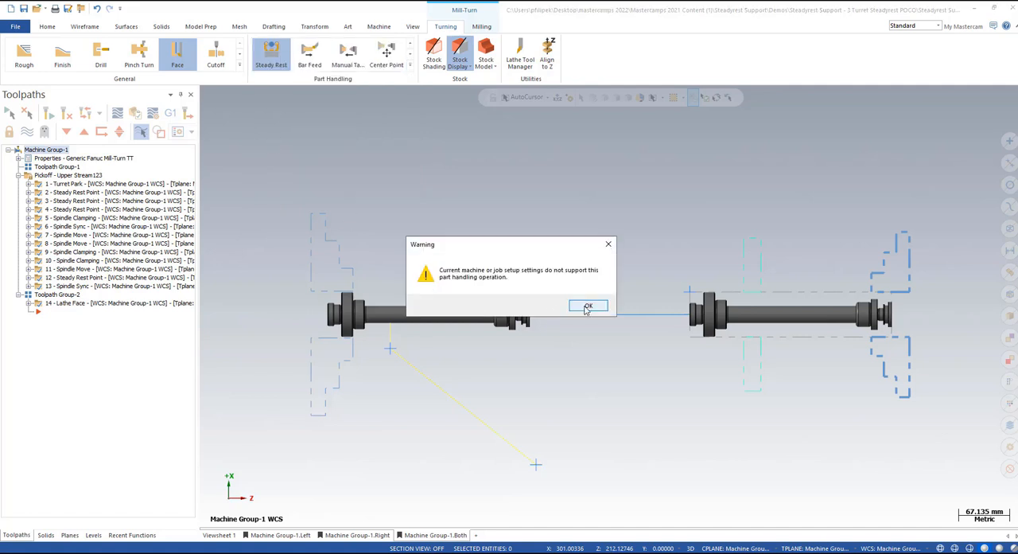
left_click(587, 307)
Step: Review the parameters of a manual Steady Rest Point operation and discard the operation without keeping it
left_click(411, 65)
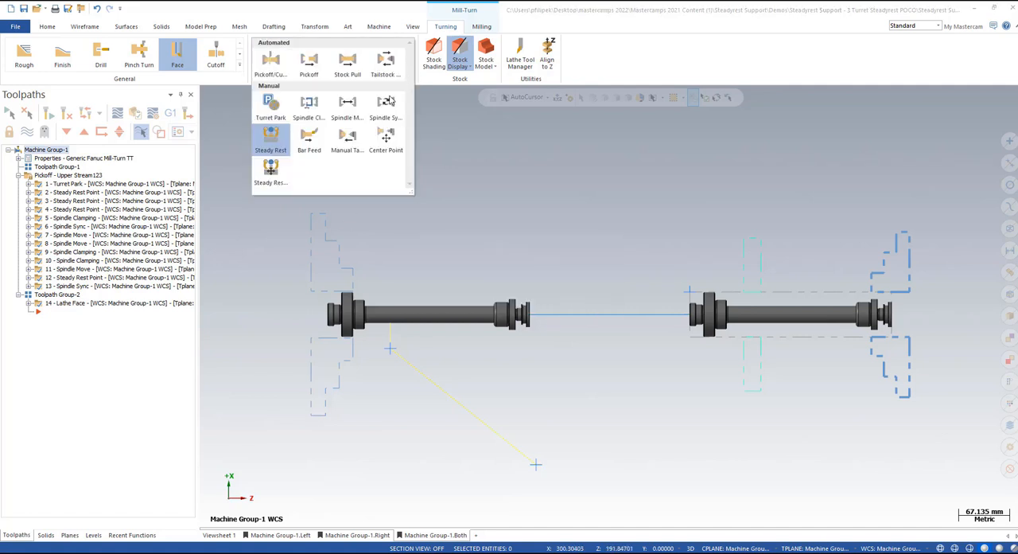
left_click(287, 172)
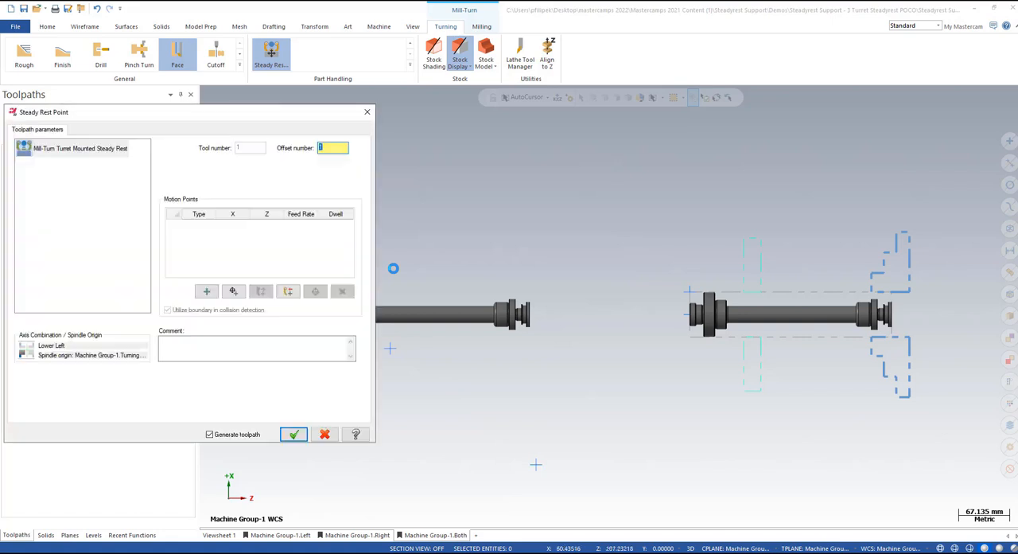
left_click_drag(236, 122, 382, 134)
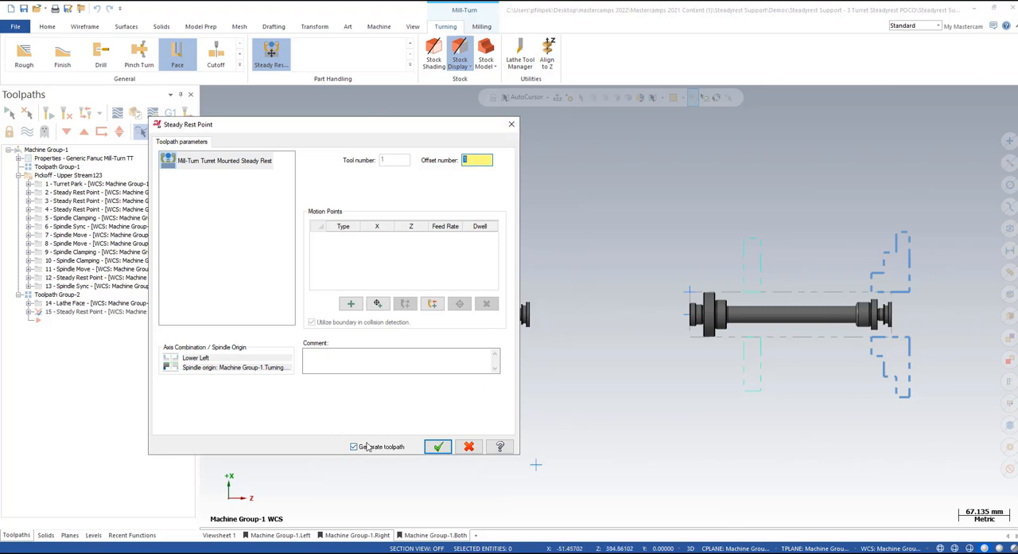
left_click(469, 450)
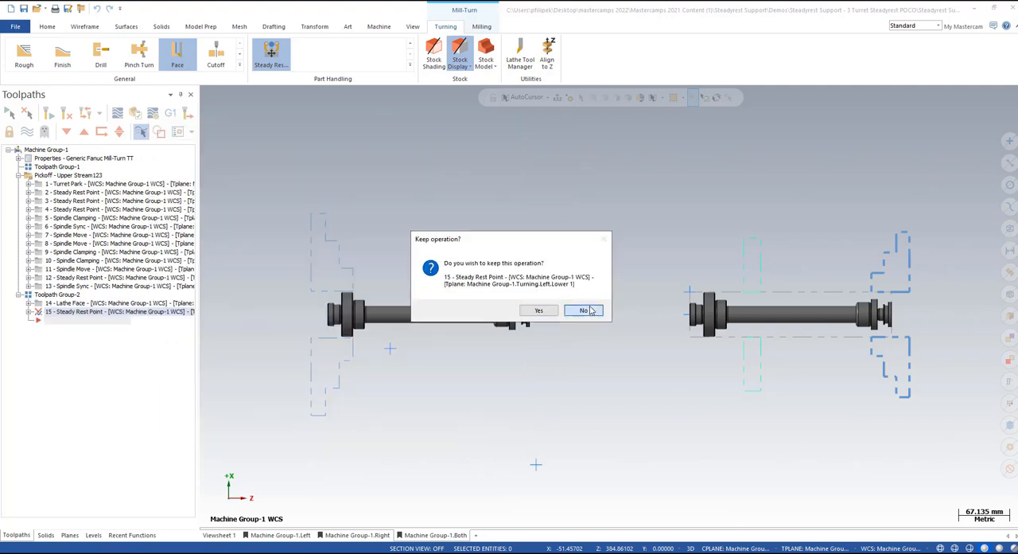
left_click(587, 309)
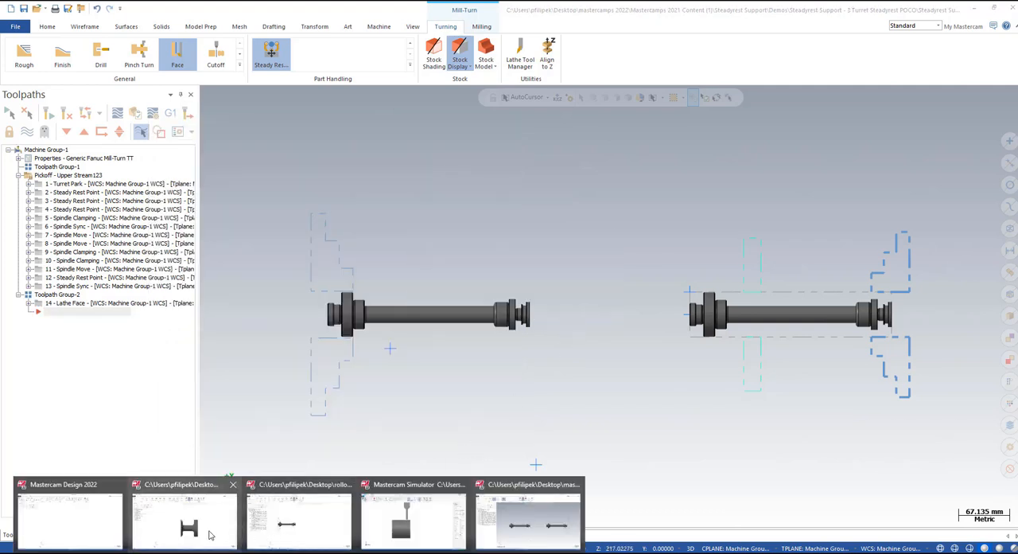
Step: Switch to the "dynamic groove and prime" lathe file, look over the spool-shaped part and set the Top (WCS) view
left_click(197, 534)
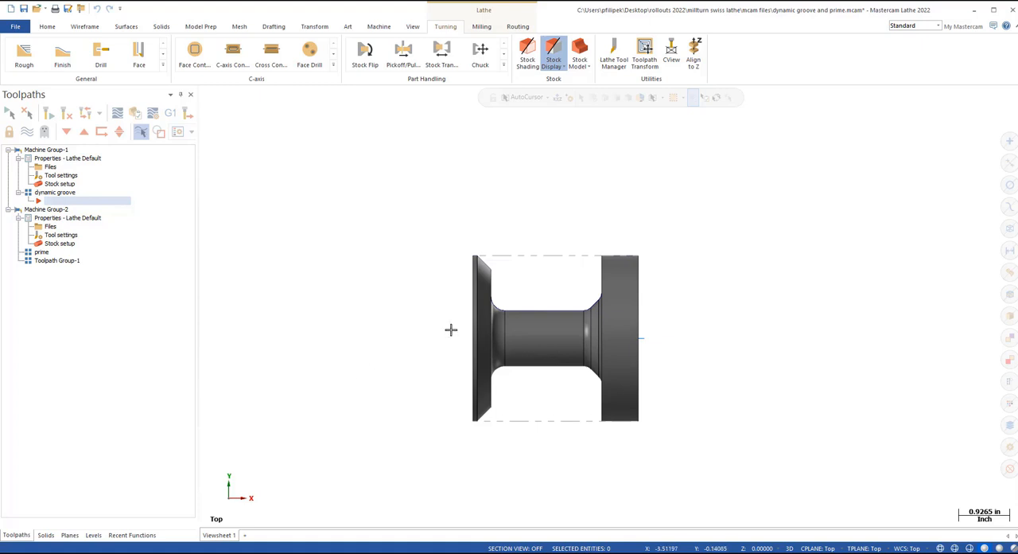
middle_click_drag(718, 310, 605, 222)
right_click(571, 215)
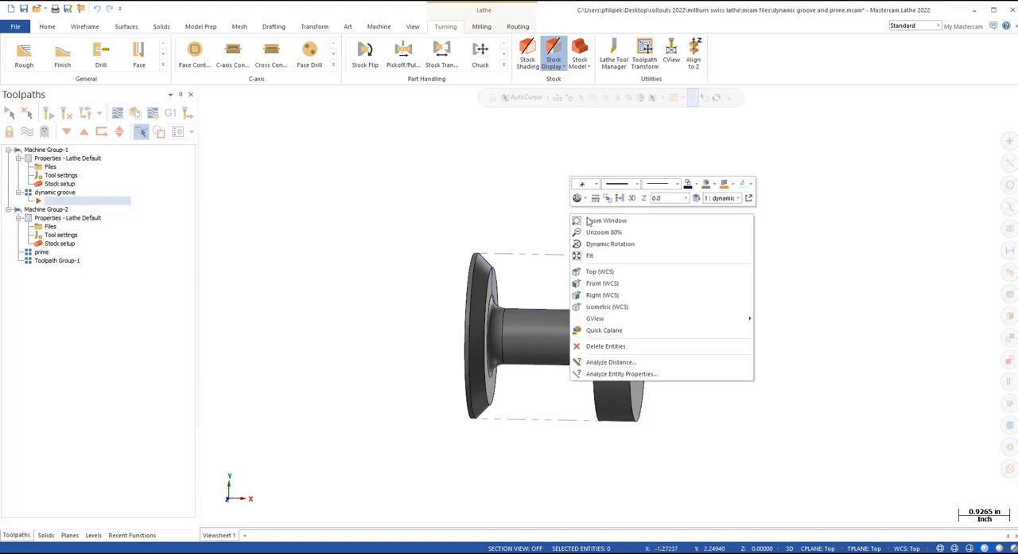
left_click(599, 271)
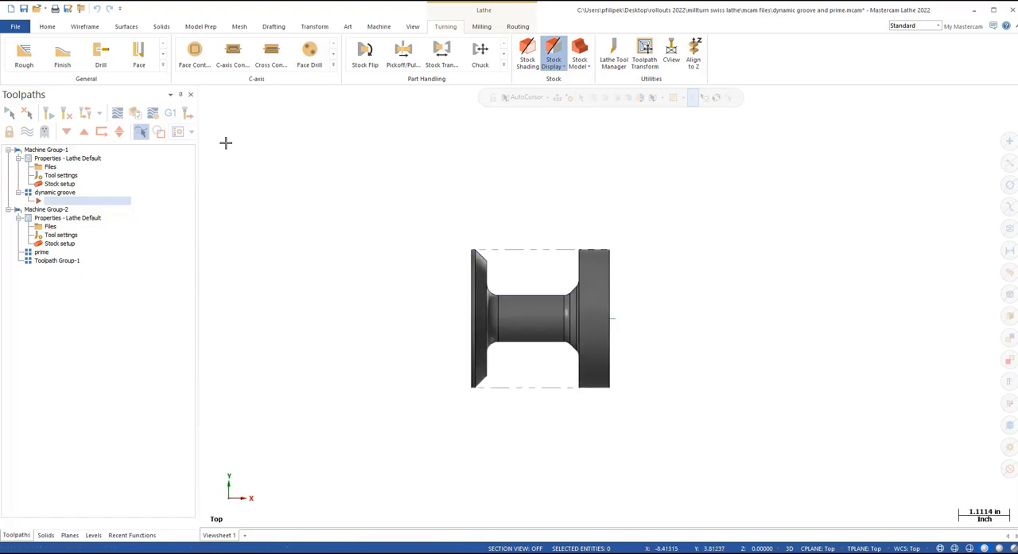
Step: Start a Dynamic Rough toolpath and chain the groove profile from its right wall to the chamfer on the left flange
left_click(163, 64)
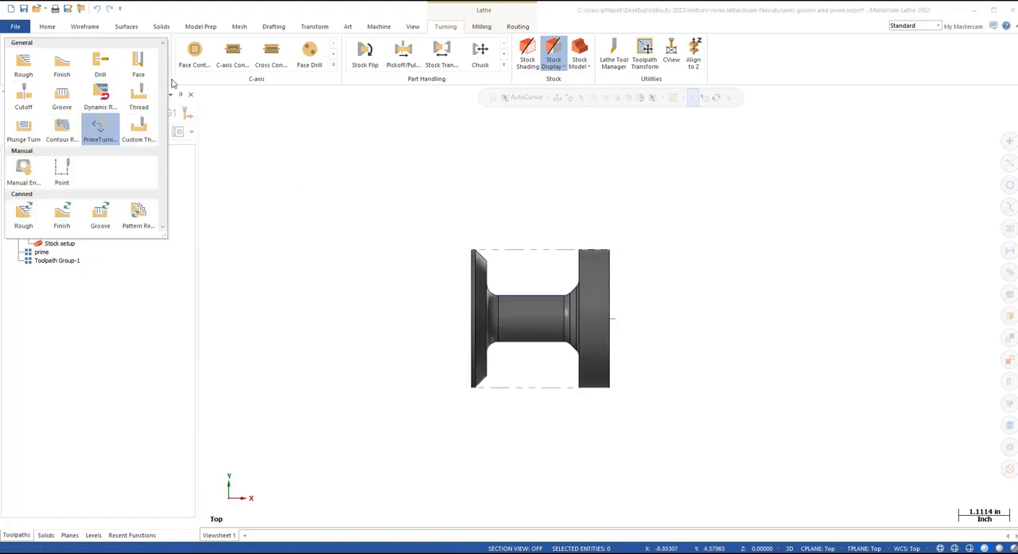
left_click(101, 100)
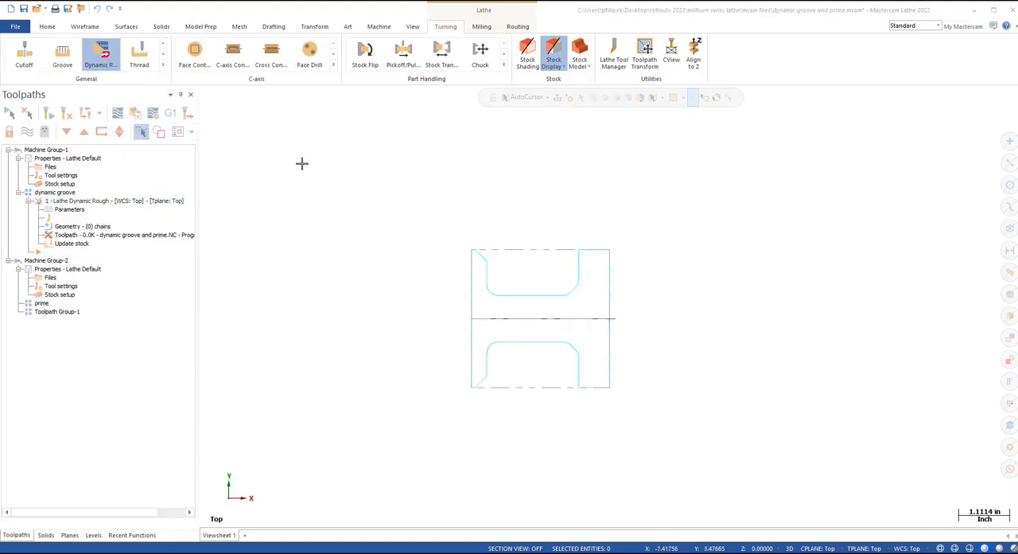
left_click(578, 255)
left_click(481, 253)
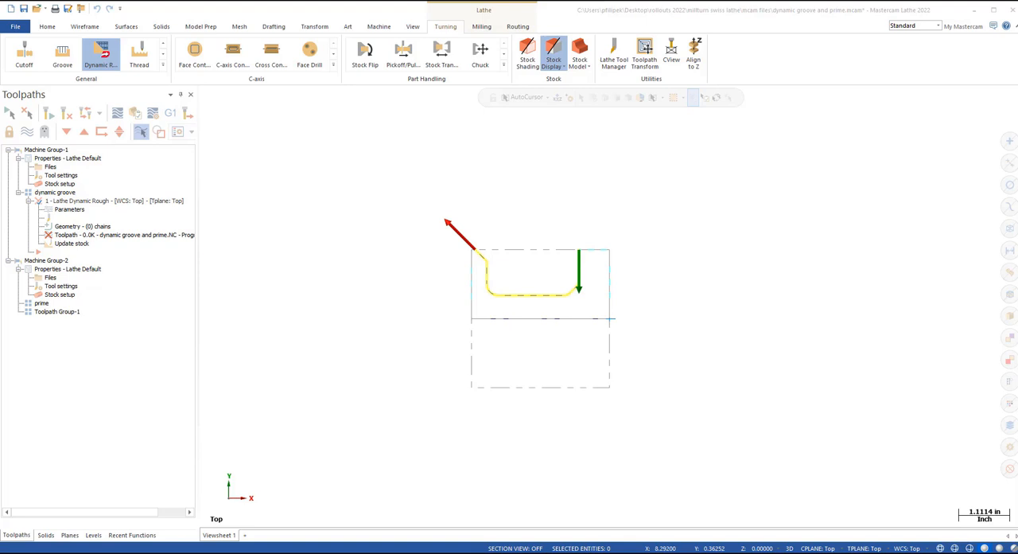
left_click(695, 327)
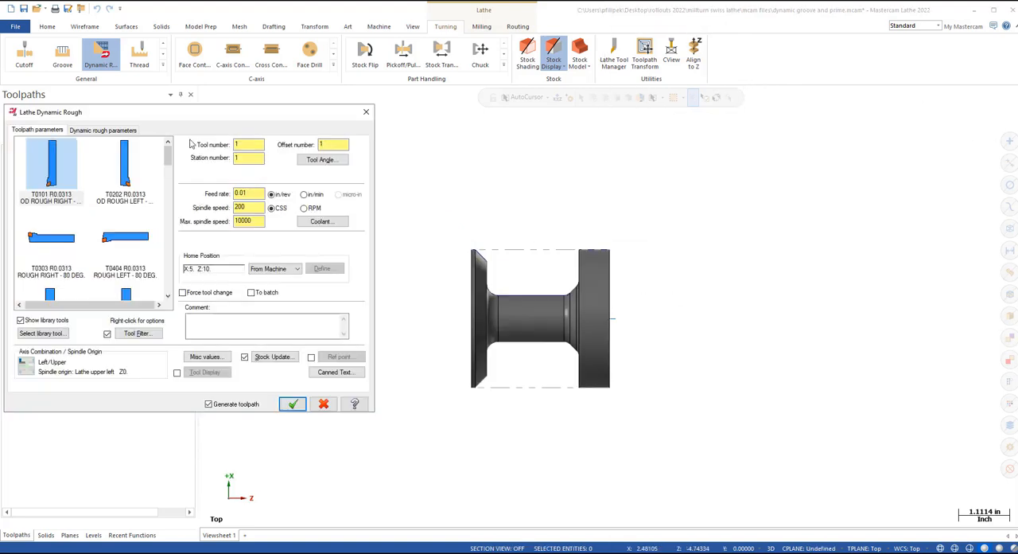
Step: Choose the T142142 "OD TOOL - .375 BUTTON" tool for the Dynamic Rough operation
left_click_drag(168, 156, 159, 272)
scroll(159, 272, "down", 5)
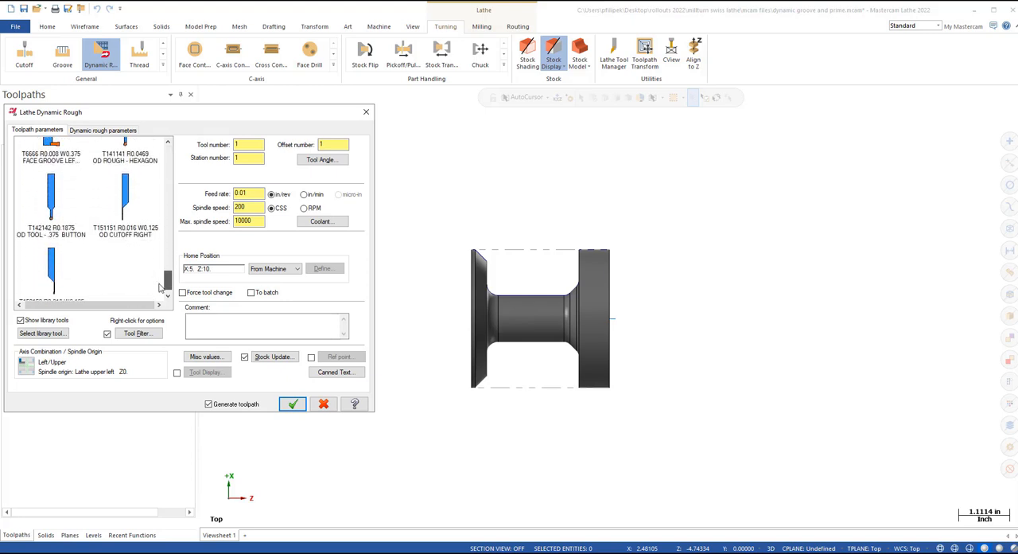
left_click(51, 191)
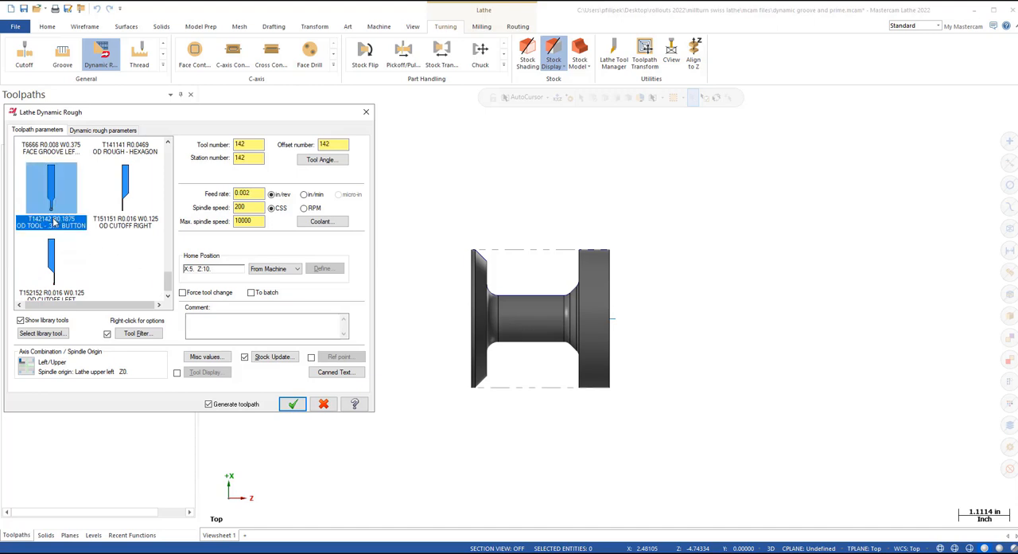
mouse_move(53, 222)
Step: Apply a 15% stepover, 50% toolpath radius and 0.01 stock to leave in X and Z, and generate the Dynamic Rough toolpath
left_click(101, 130)
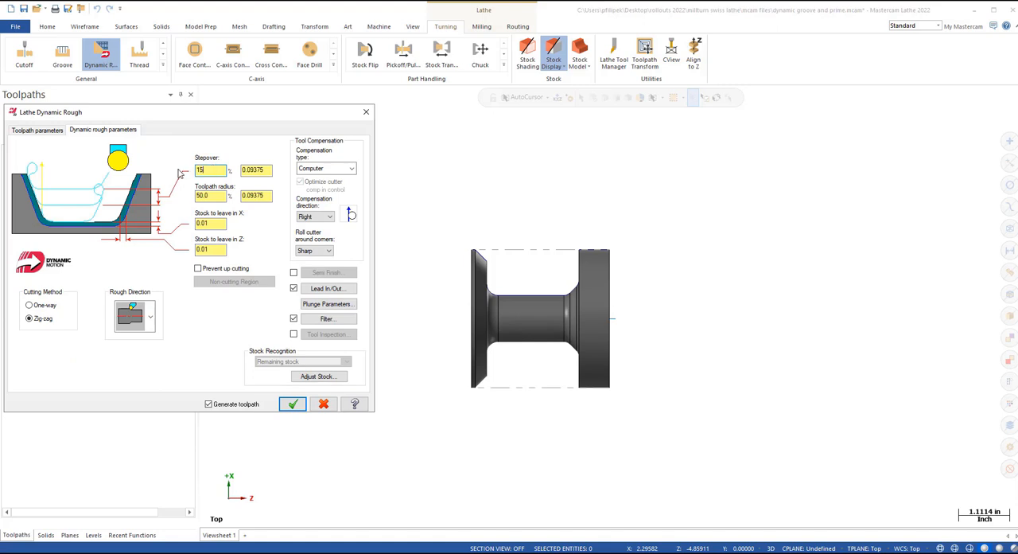
left_click(265, 170)
key("Tab")
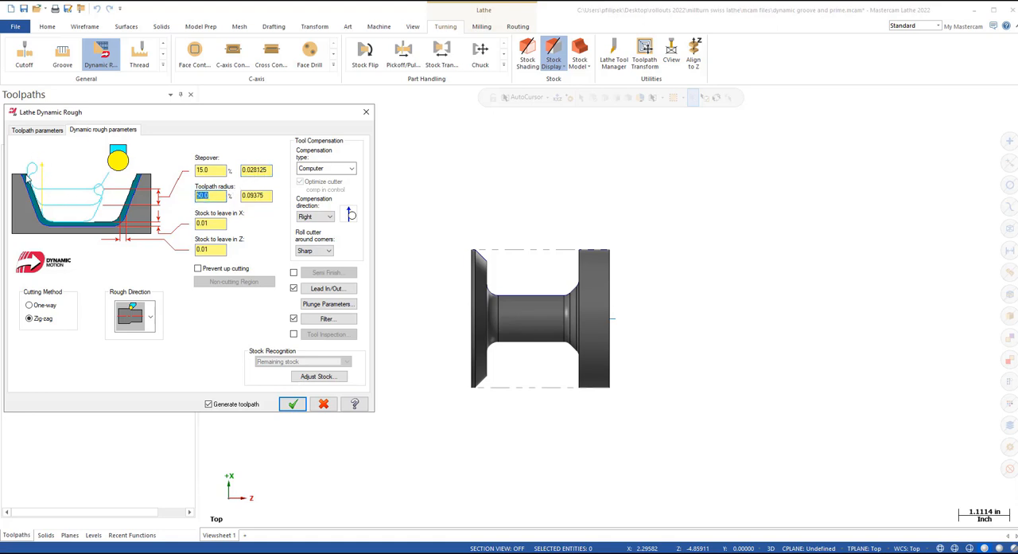
left_click(209, 195)
key("Tab")
key("Tab")
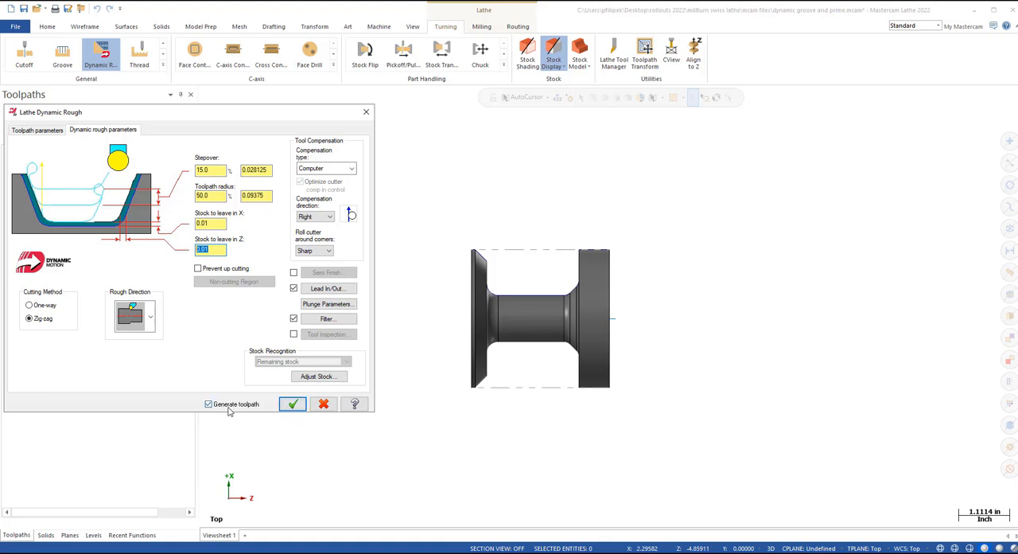
left_click(286, 406)
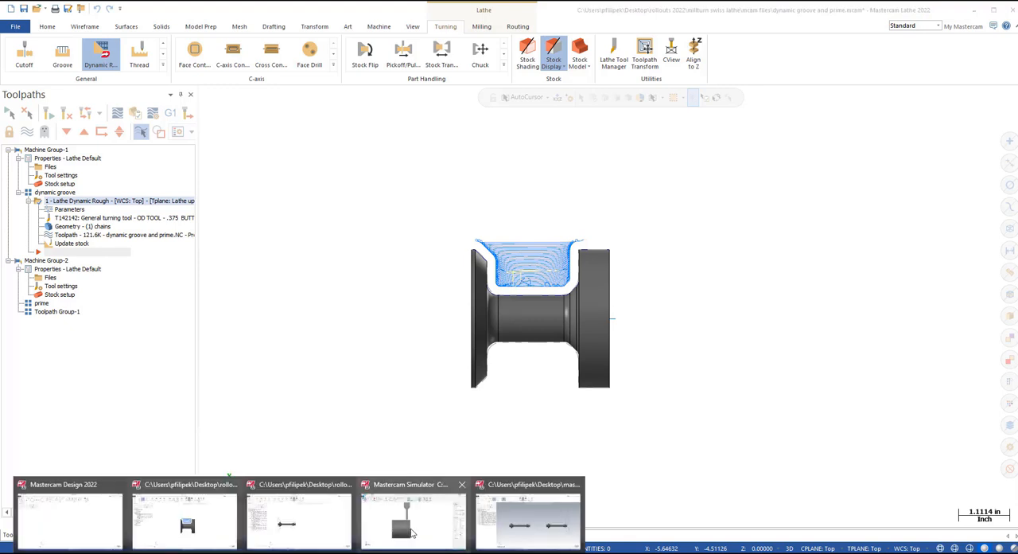
Step: Play the Dynamic Rough verification in Mastercam Simulator and close the simulator
left_click(414, 525)
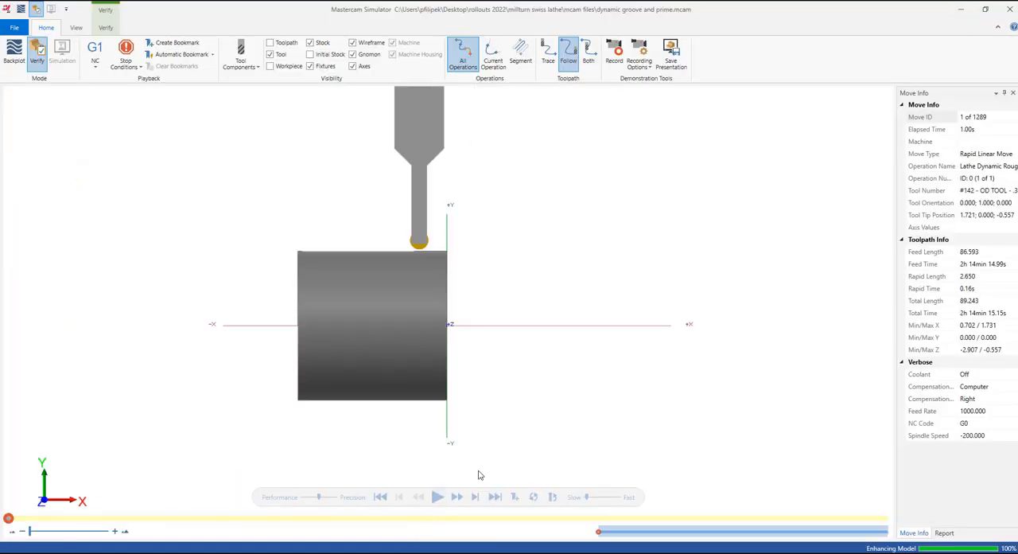
left_click(437, 496)
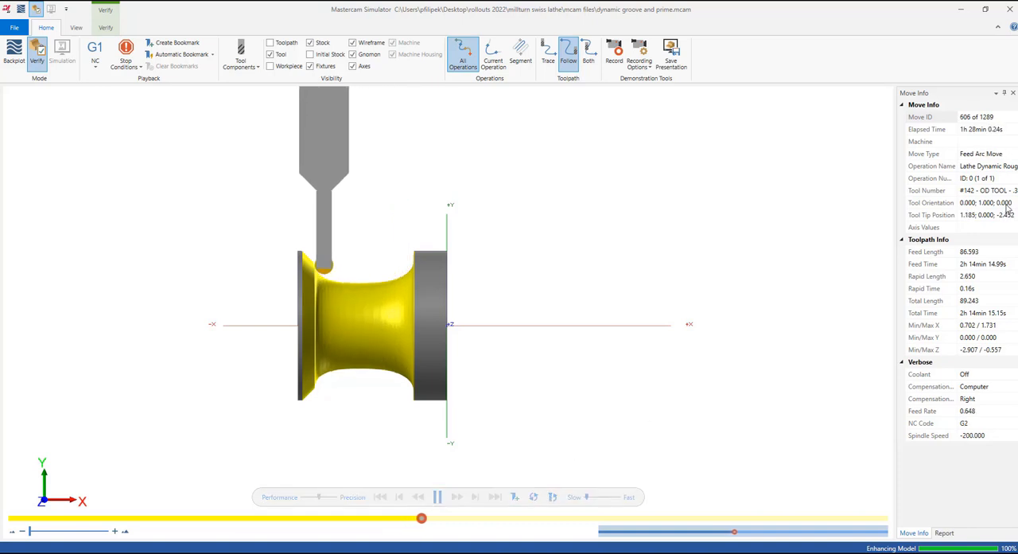
left_click(1014, 7)
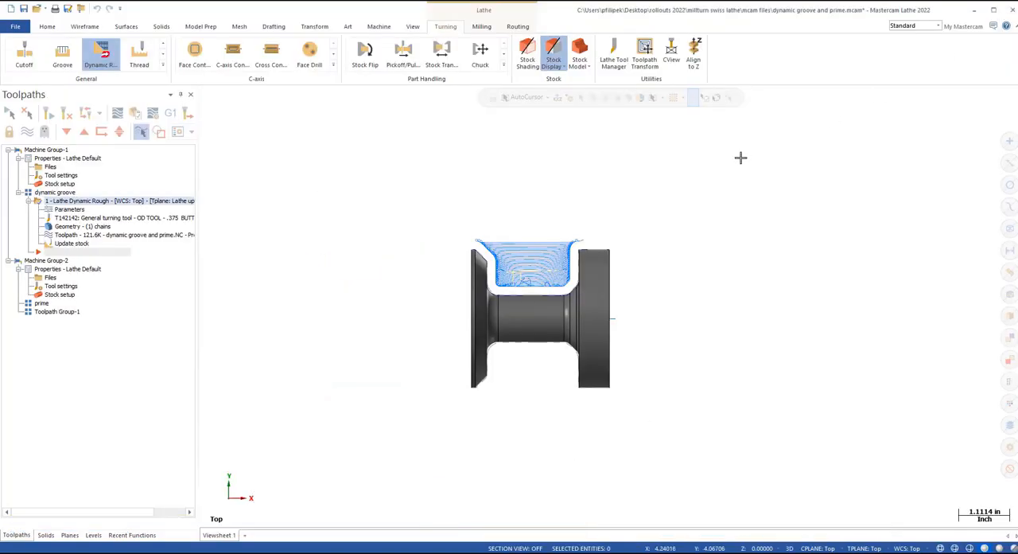
Step: Make level 100 "prime" the active level, hide the "dynamic" level, and turn off display of the Dynamic Rough toolpath
left_click(93, 535)
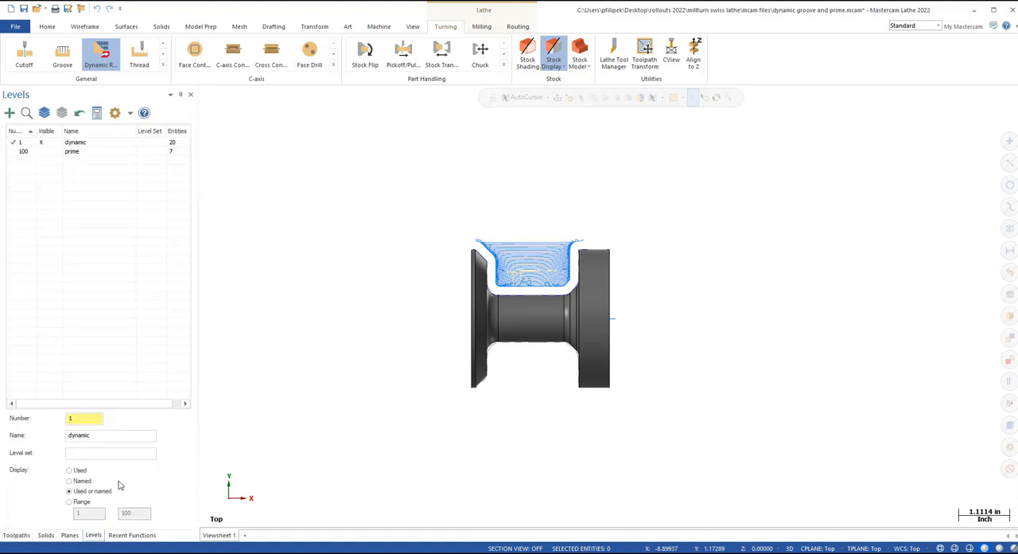
left_click(23, 152)
left_click(41, 142)
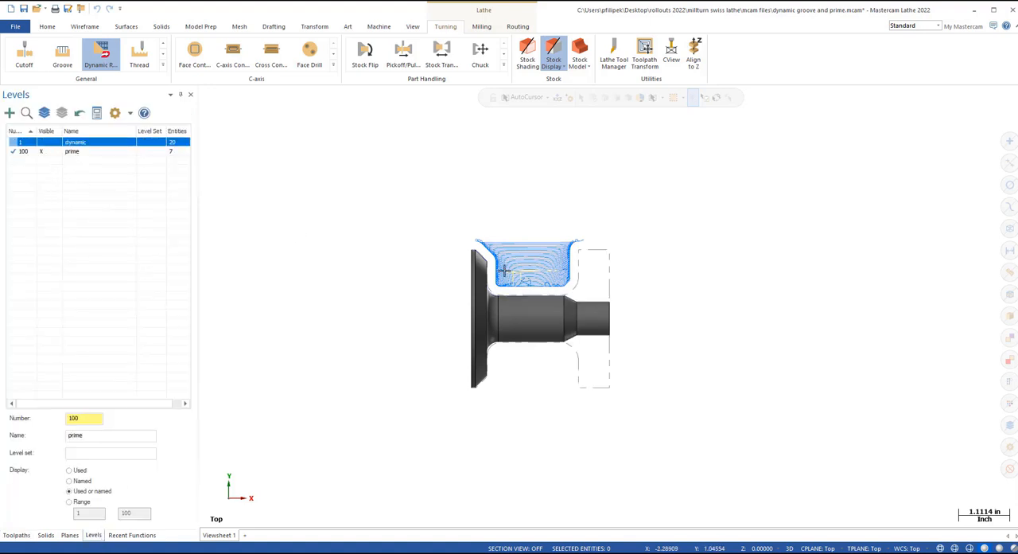
left_click(18, 534)
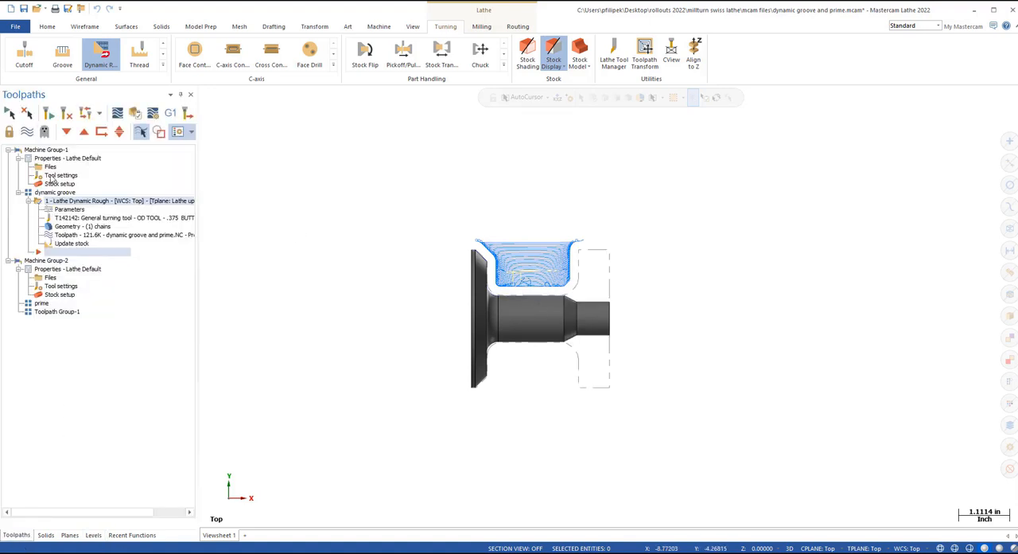
left_click(26, 132)
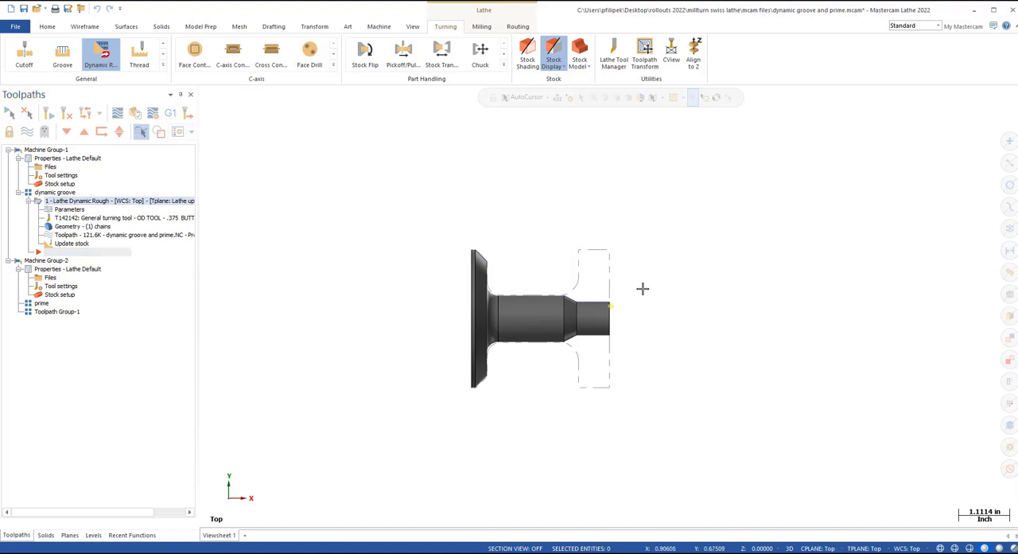
mouse_move(643, 289)
middle_mouse_down()
mouse_move(585, 311)
mouse_move(589, 301)
middle_mouse_up()
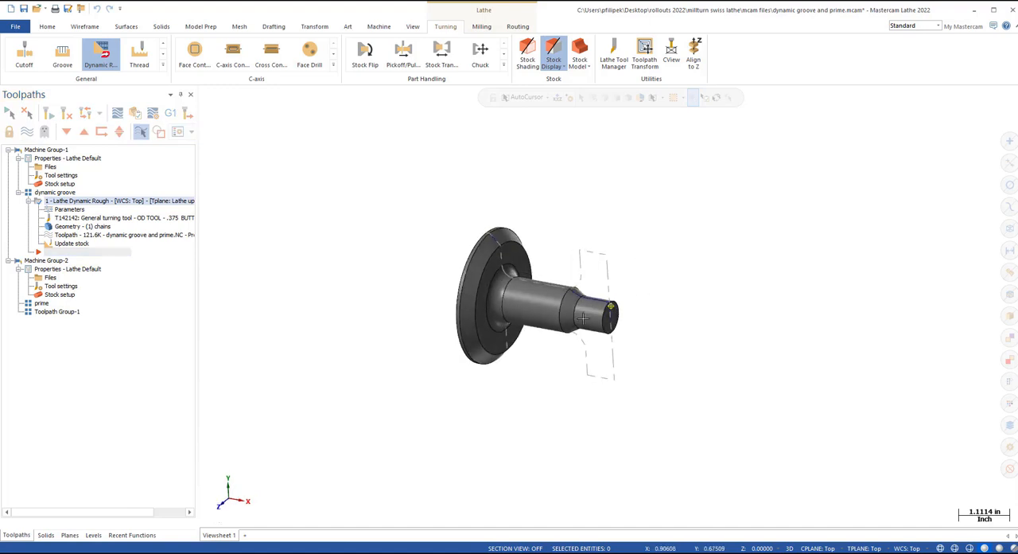
Step: Activate Machine Group-2, check the tool library in its file properties, and accept the properties
left_click(54, 261)
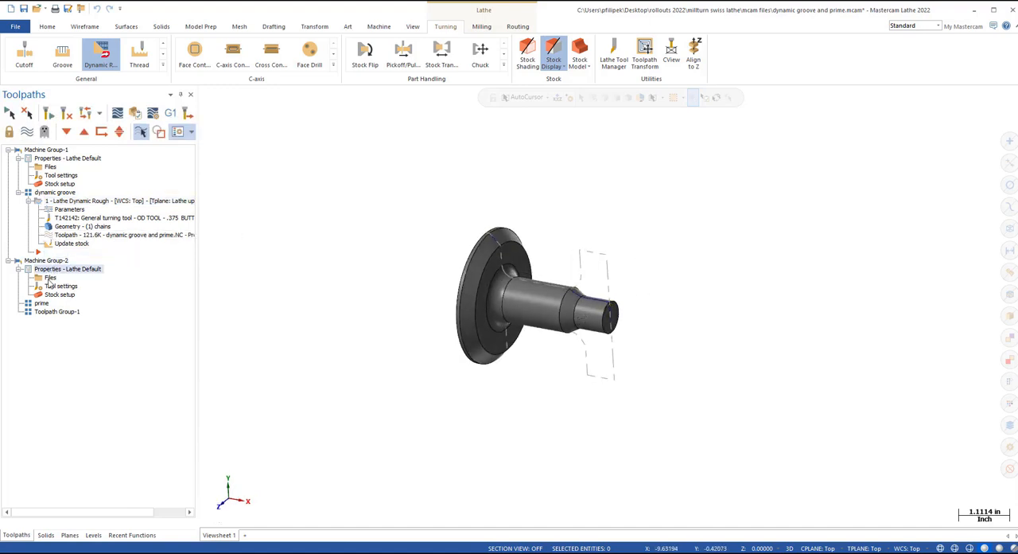
left_click(50, 277)
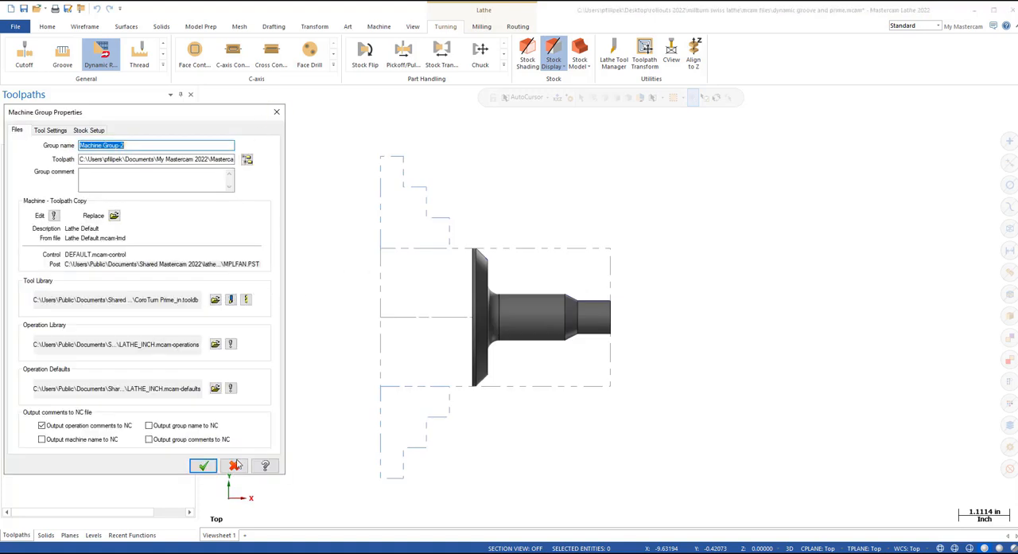
left_click(203, 465)
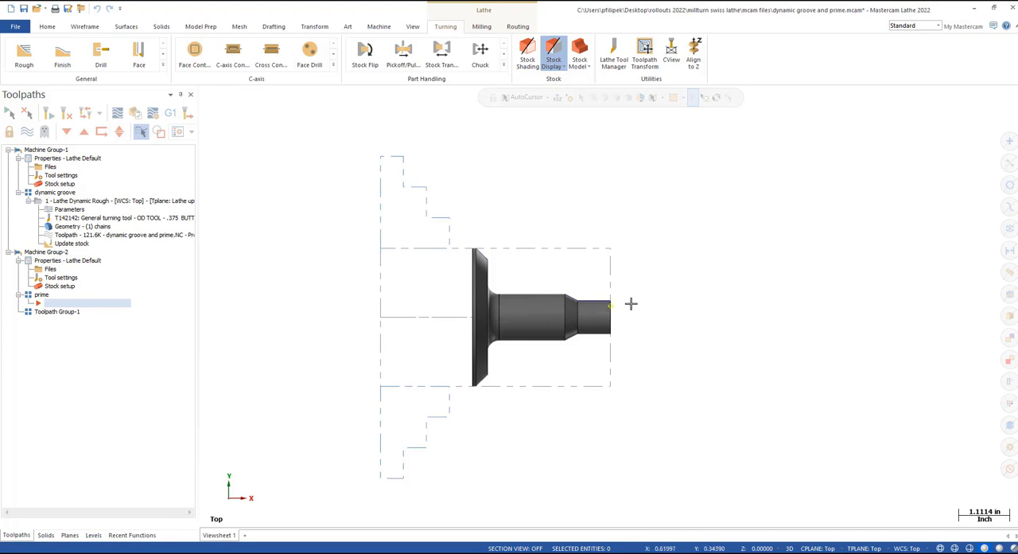
Step: Start a PrimeTurning toolpath and chain the upper profile from the flange chamfer to the shaft's small-diameter end
middle_click_drag(629, 302, 530, 268)
scroll(530, 269, "up", 1)
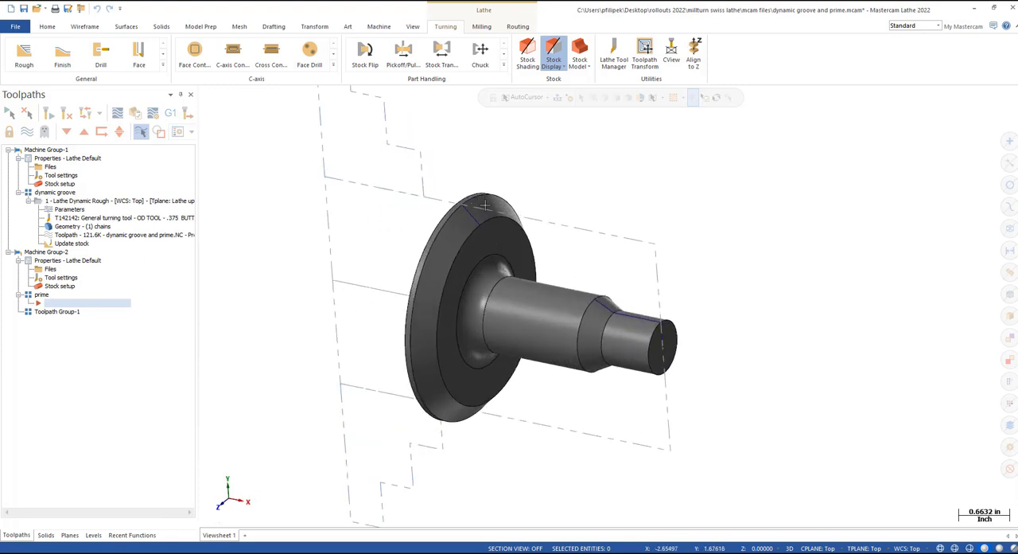
middle_click_drag(637, 273, 641, 266)
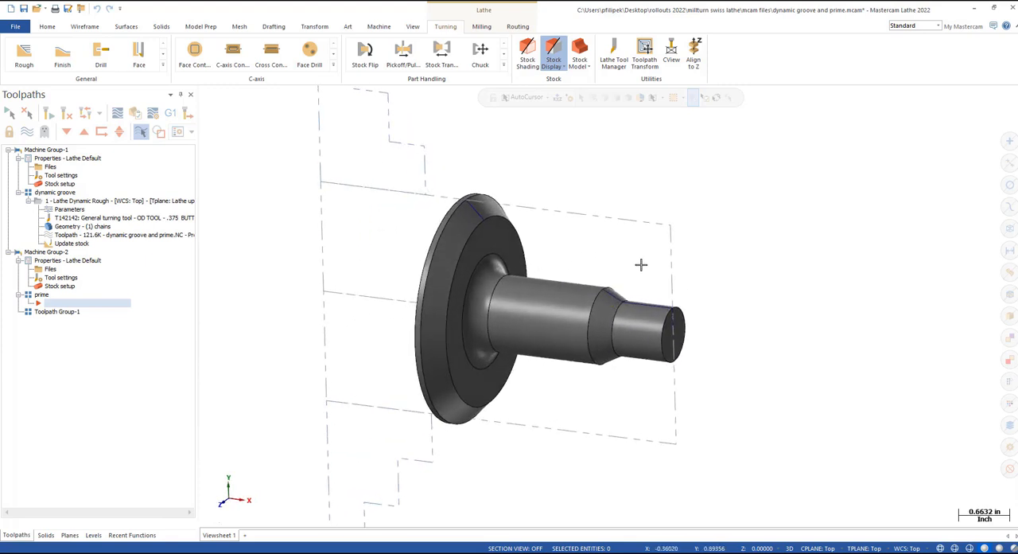
right_click(721, 205)
left_click(756, 264)
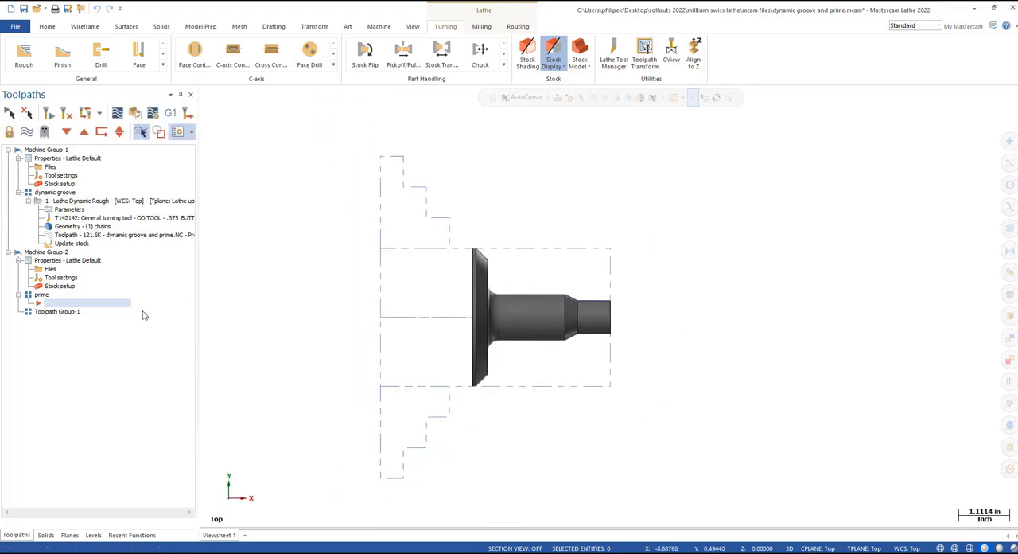
left_click(163, 65)
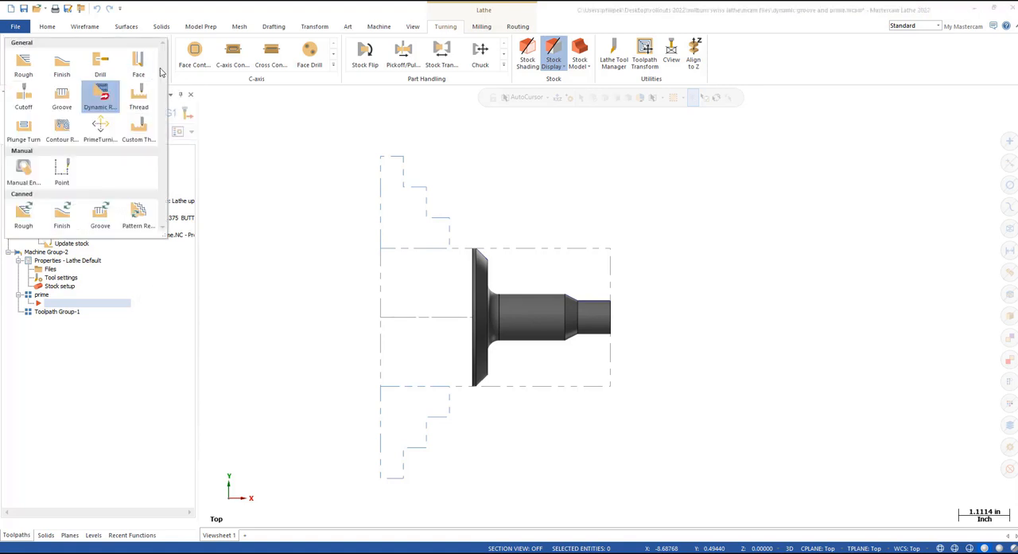
left_click(100, 129)
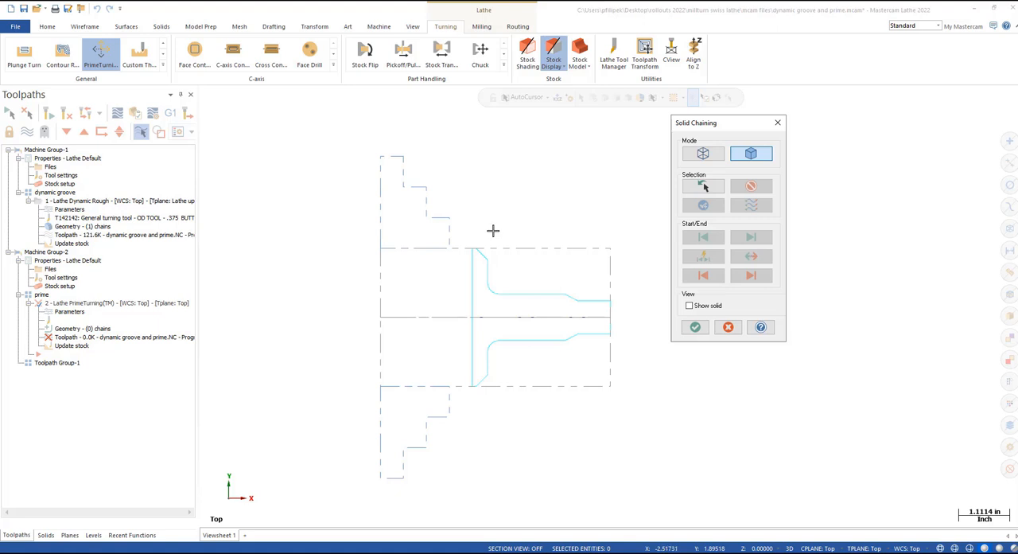
left_click(479, 248)
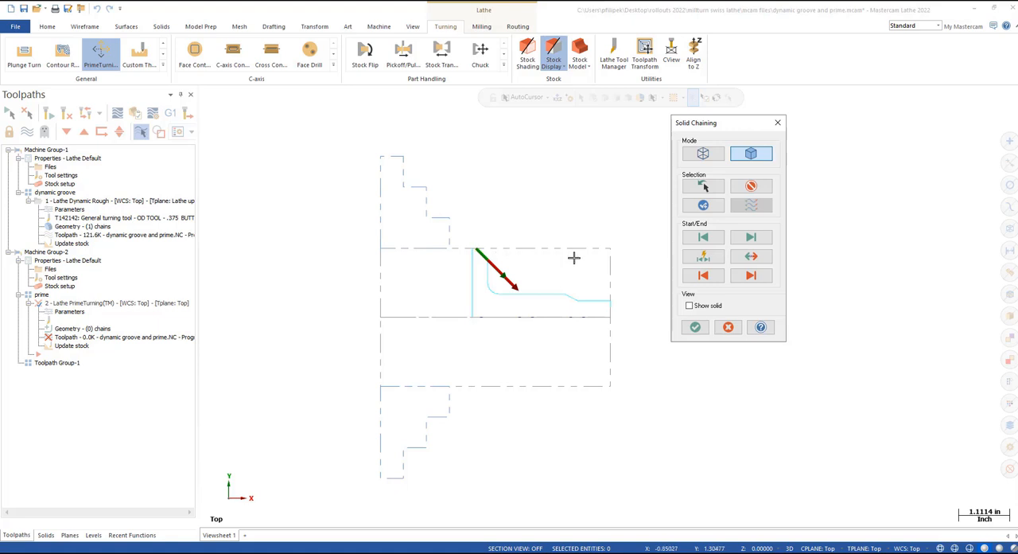
left_click(596, 298)
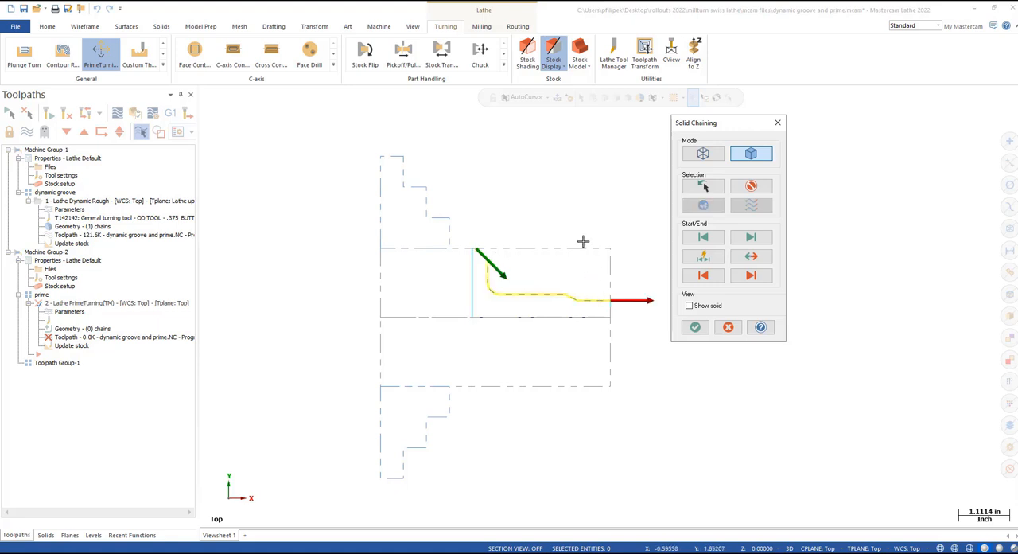
left_click(695, 326)
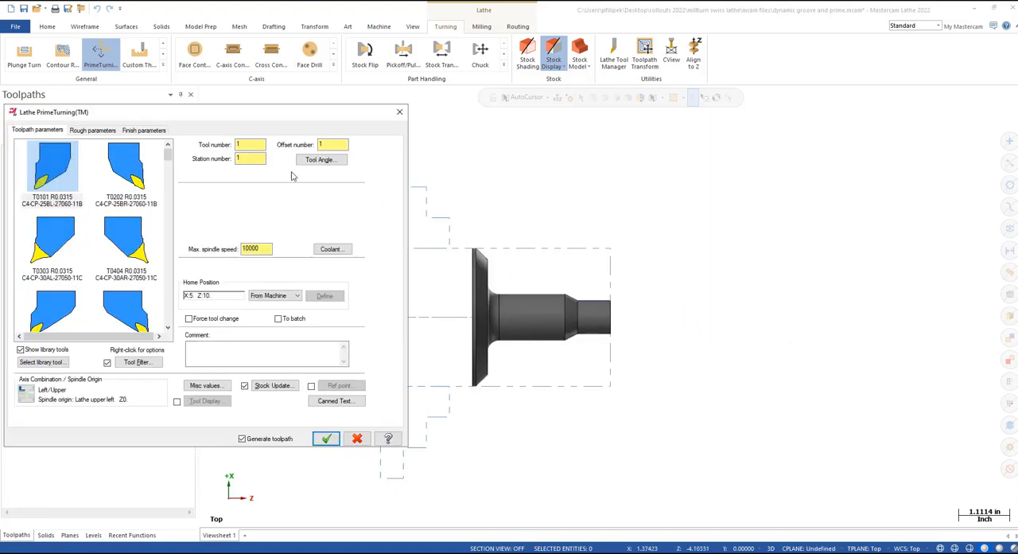
Step: Choose tool T3737 QS-CP-25BL-12-11B for the PrimeTurning operation
left_click_drag(257, 119, 476, 128)
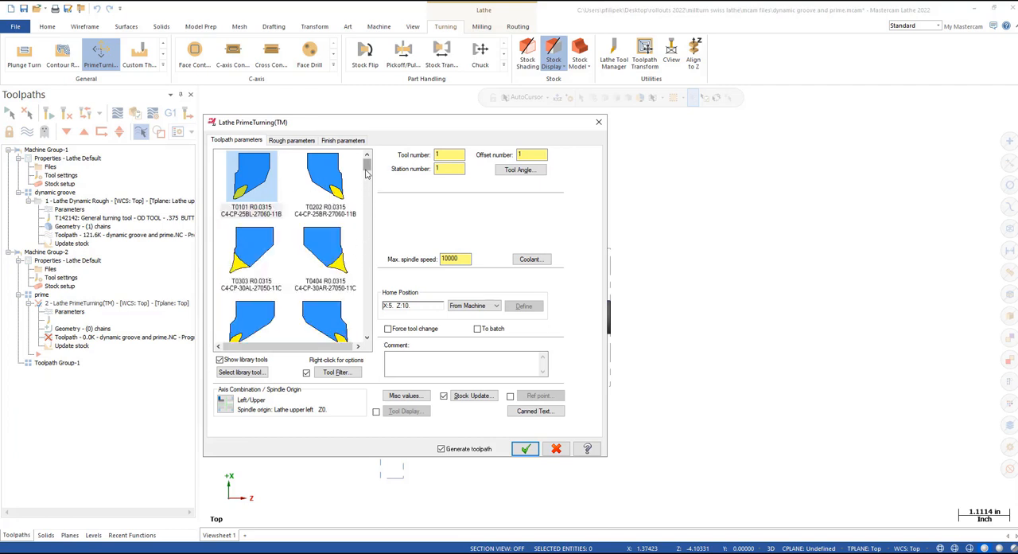
left_click_drag(367, 165, 366, 190)
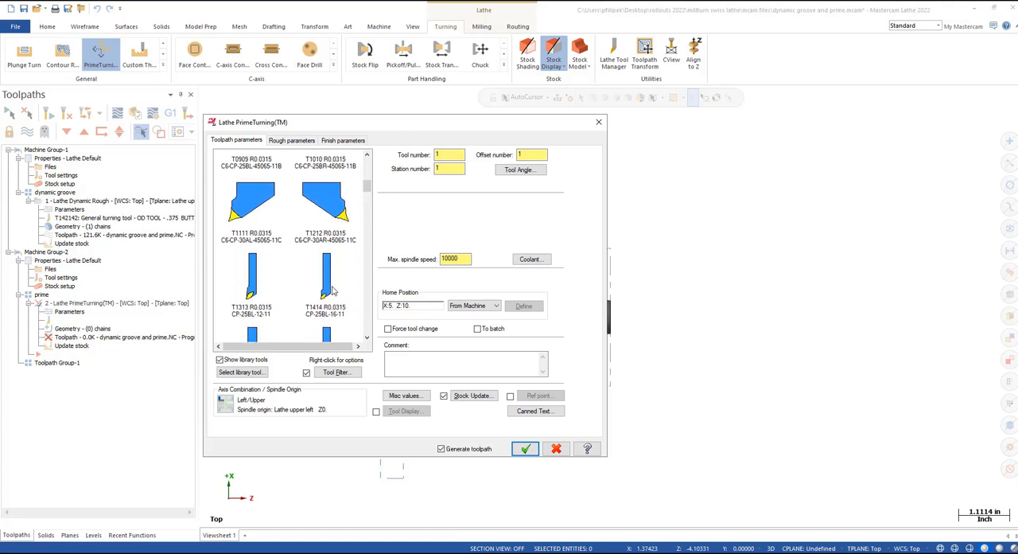
left_click_drag(367, 187, 365, 243)
left_click(256, 262)
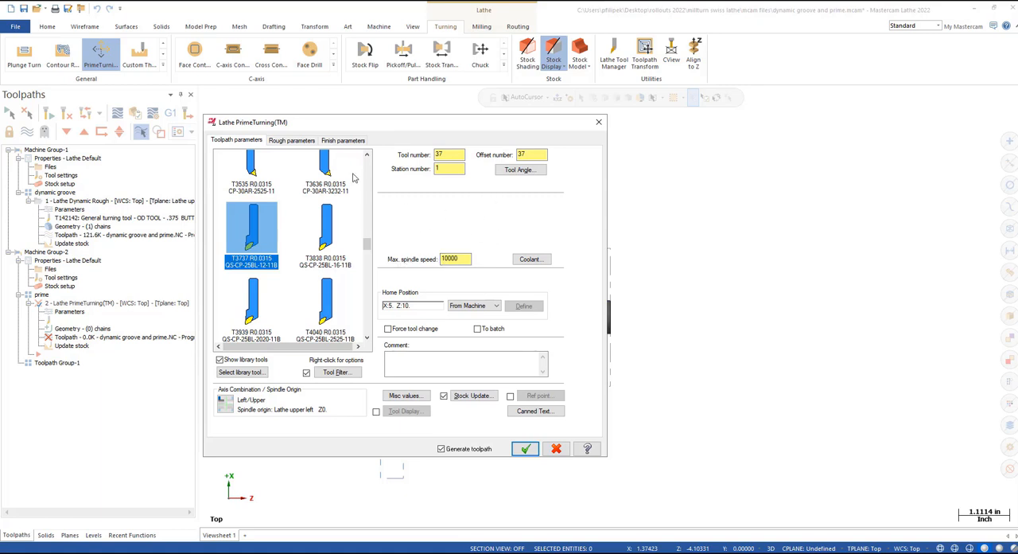
Step: Review the PrimeTurning rough parameters and the available strategies, keeping the Horizontal strategy
left_click(293, 141)
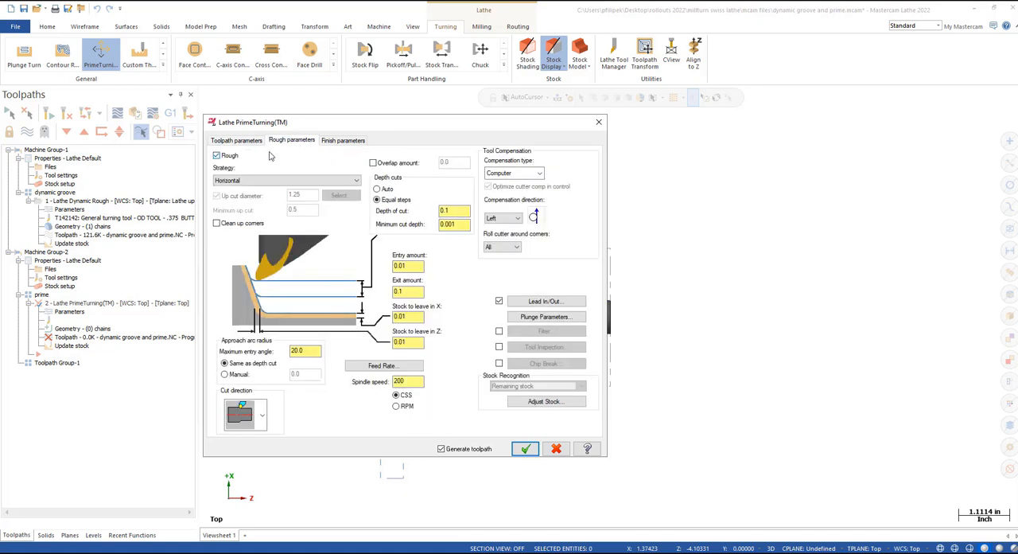
left_click(322, 181)
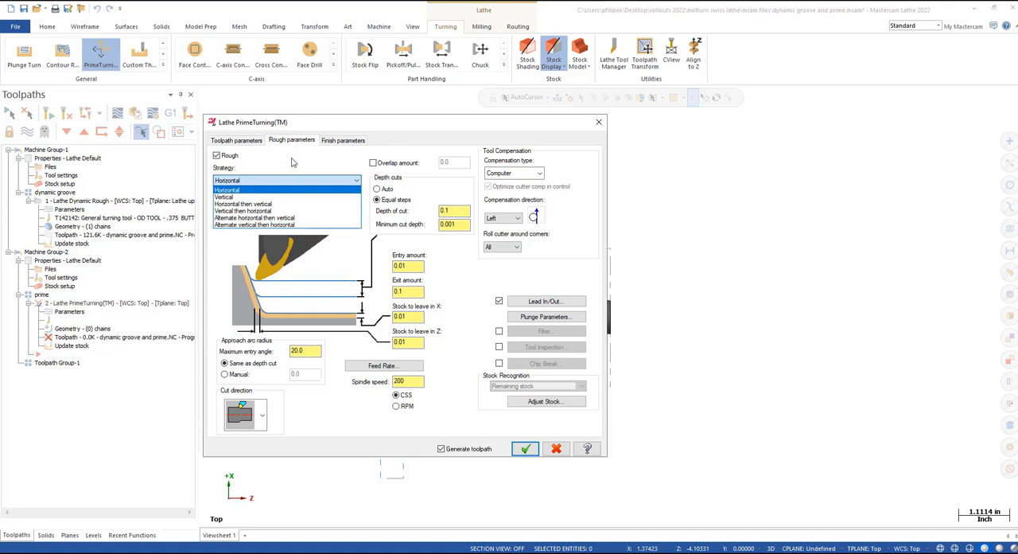
left_click(291, 163)
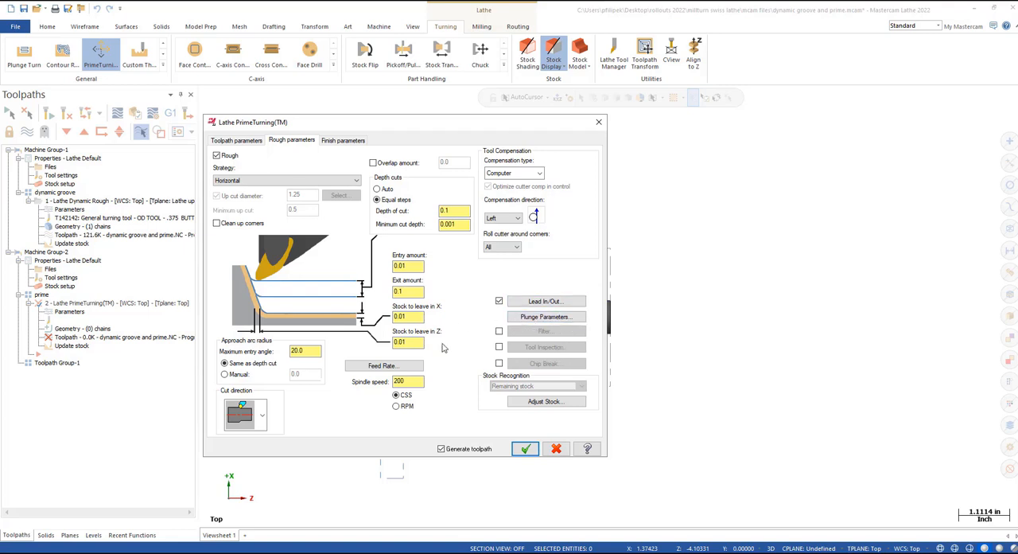
Step: Review the rough cut's feed rate settings, trying the chip thickness option and returning the cutting feed to the Feed rate method
left_click(381, 366)
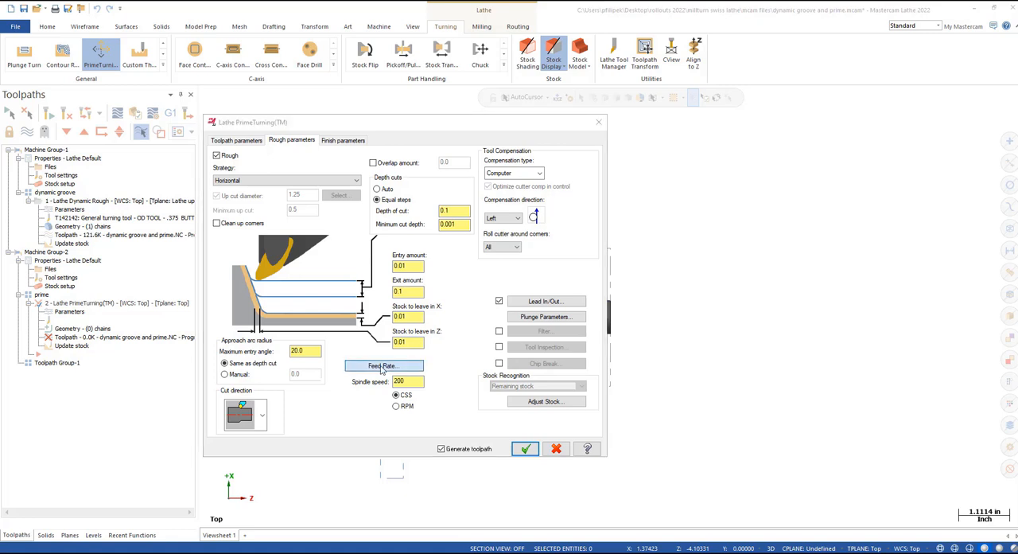
left_click_drag(158, 112, 424, 92)
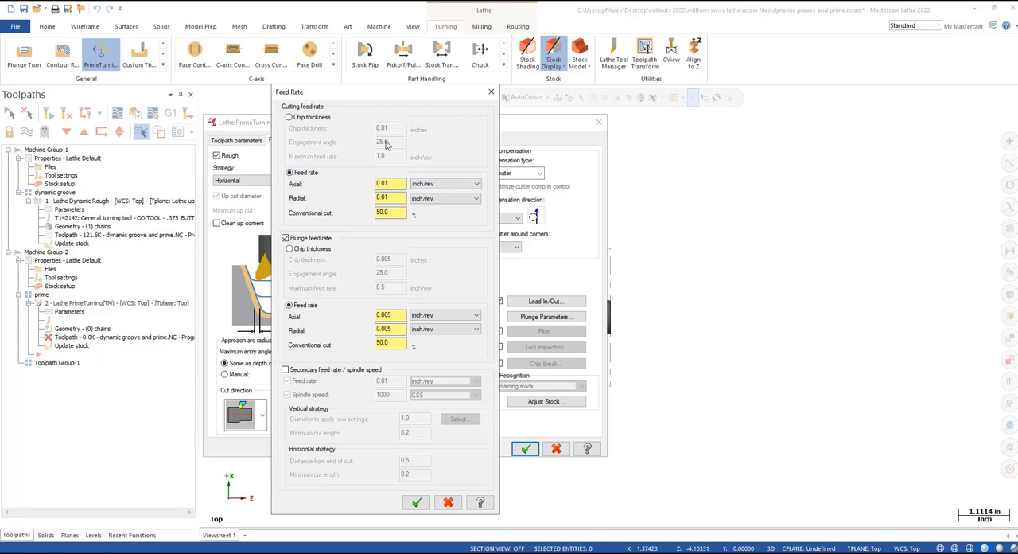
left_click(288, 118)
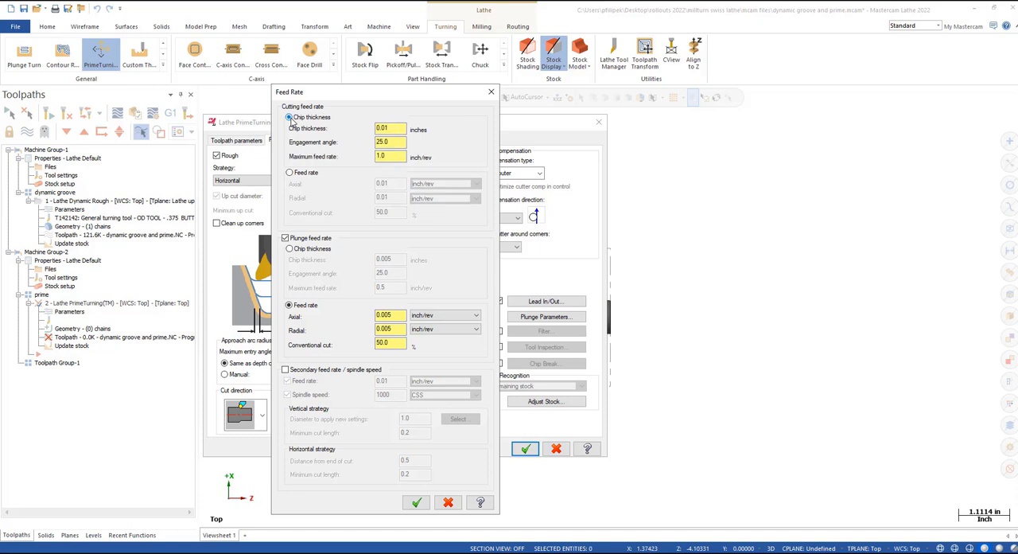
type("0.01")
left_click(396, 155)
left_click(290, 173)
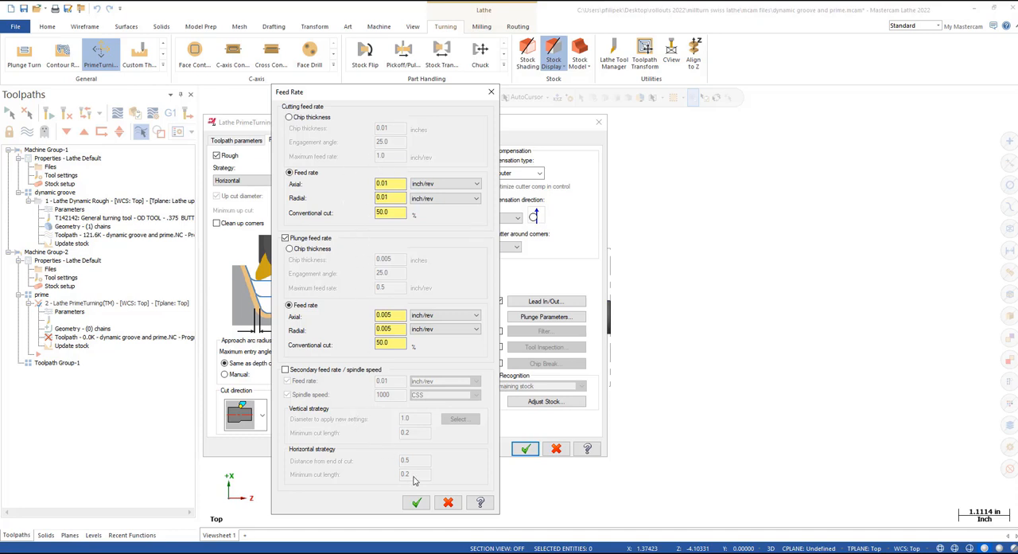
left_click(417, 503)
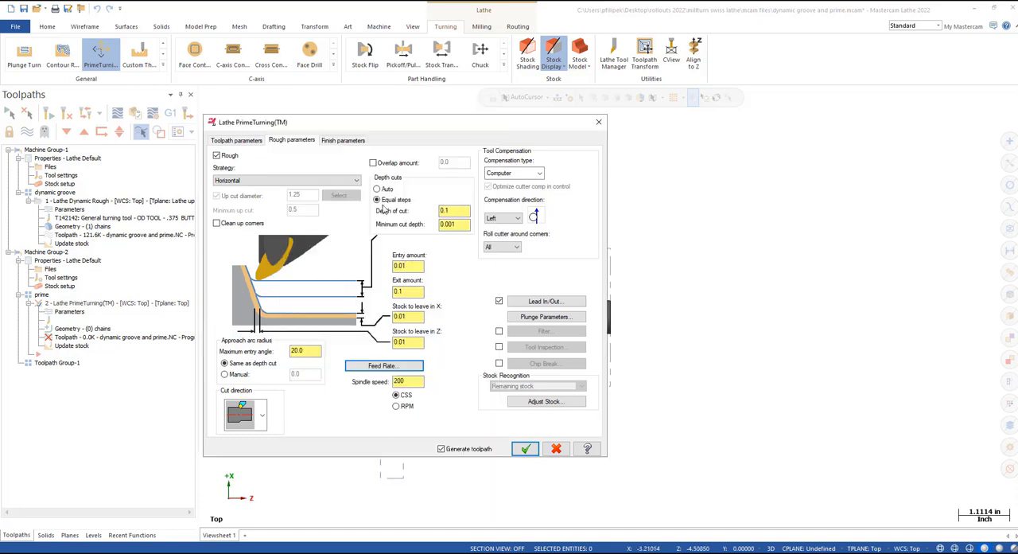
Step: Review the PrimeTurning finish parameters and the finish pass's feed rate settings, keeping the Feed rate method
left_click(343, 141)
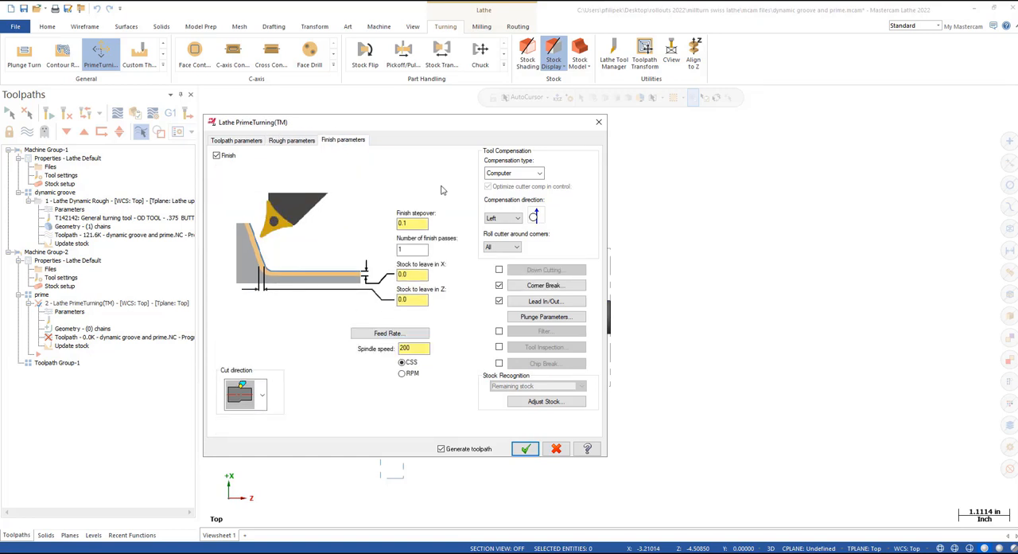
left_click(417, 342)
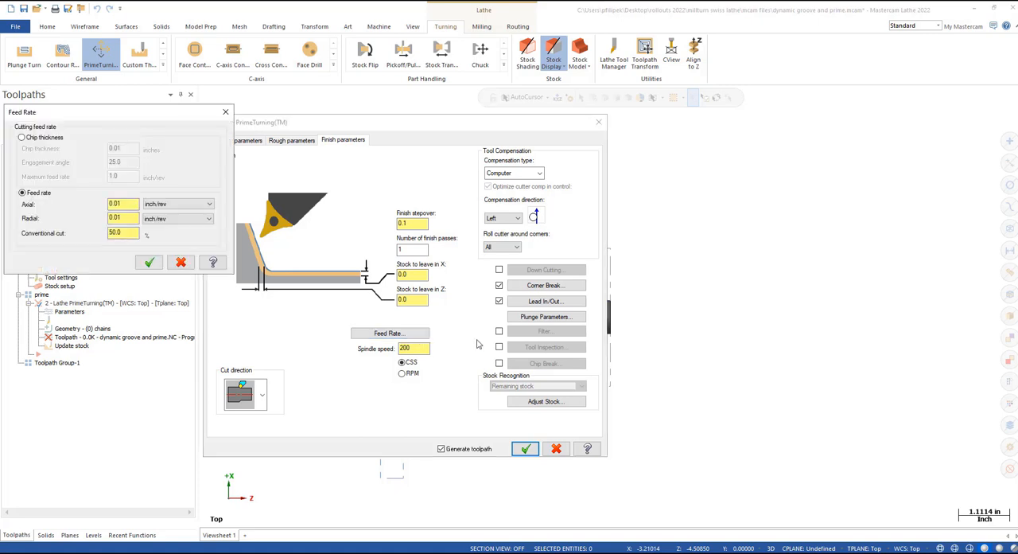
left_click_drag(145, 113, 272, 125)
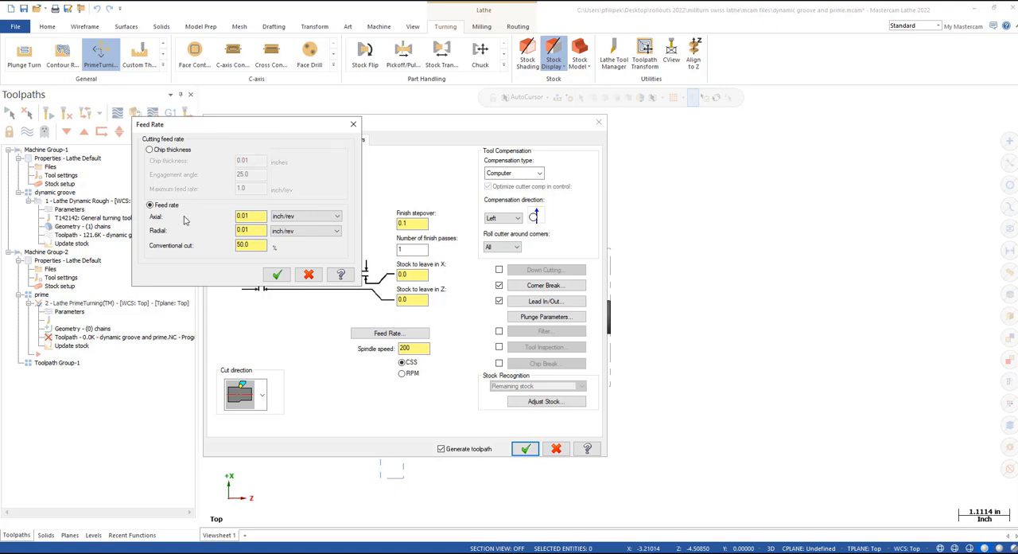
left_click(277, 275)
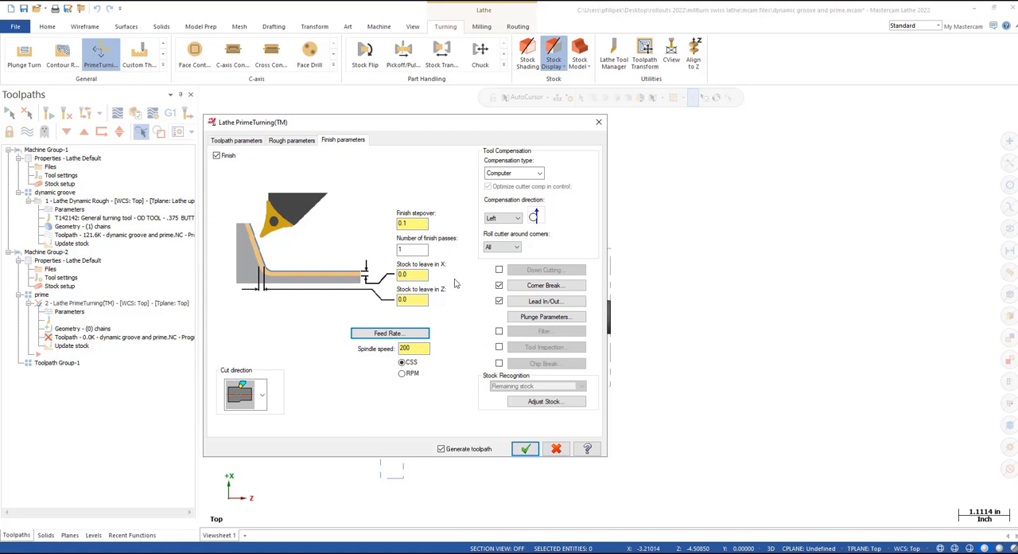
Step: Check the finish stepover, number of passes and stock to leave in X and Z, and generate the PrimeTurning toolpath
left_click(414, 249)
left_click(414, 223)
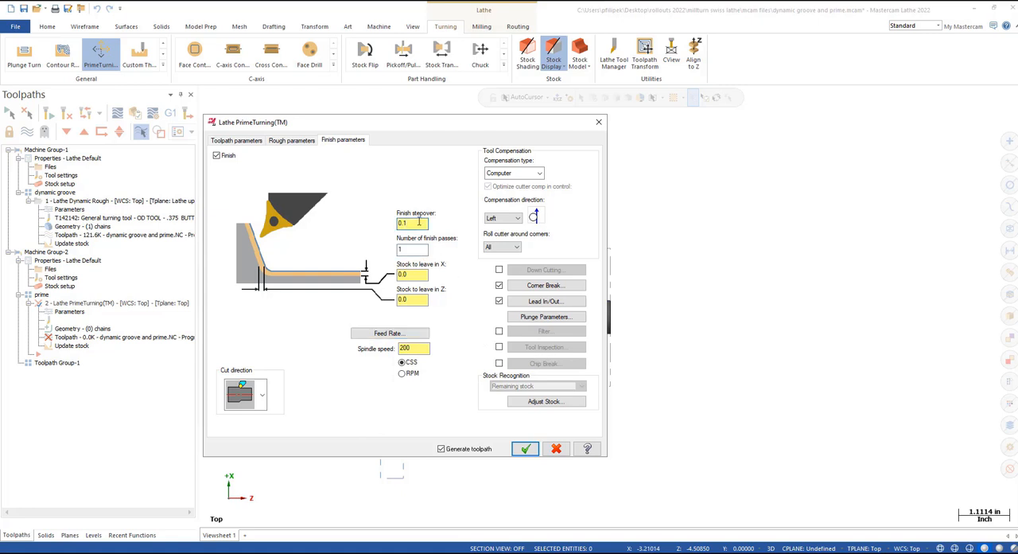
double_click(404, 273)
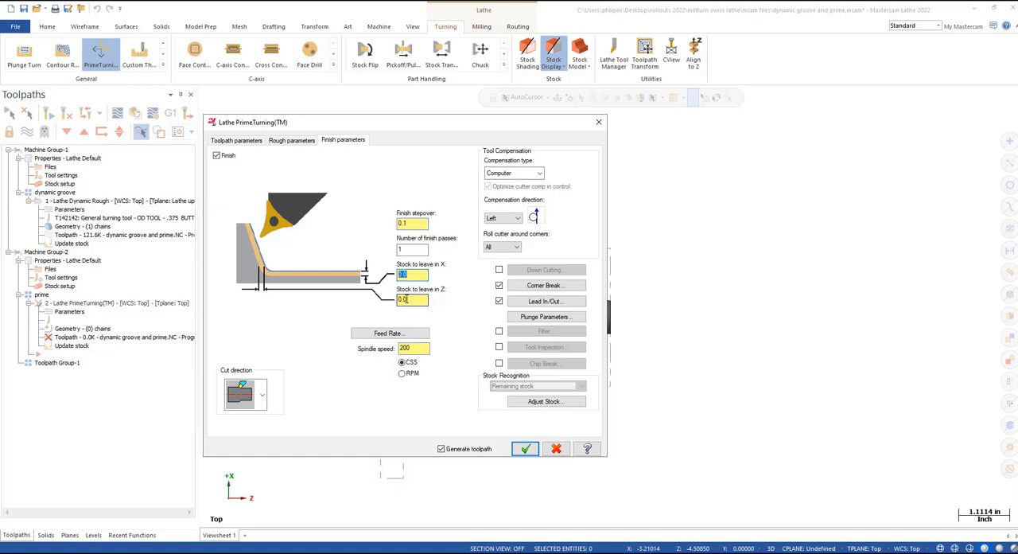
double_click(397, 299)
left_click(524, 449)
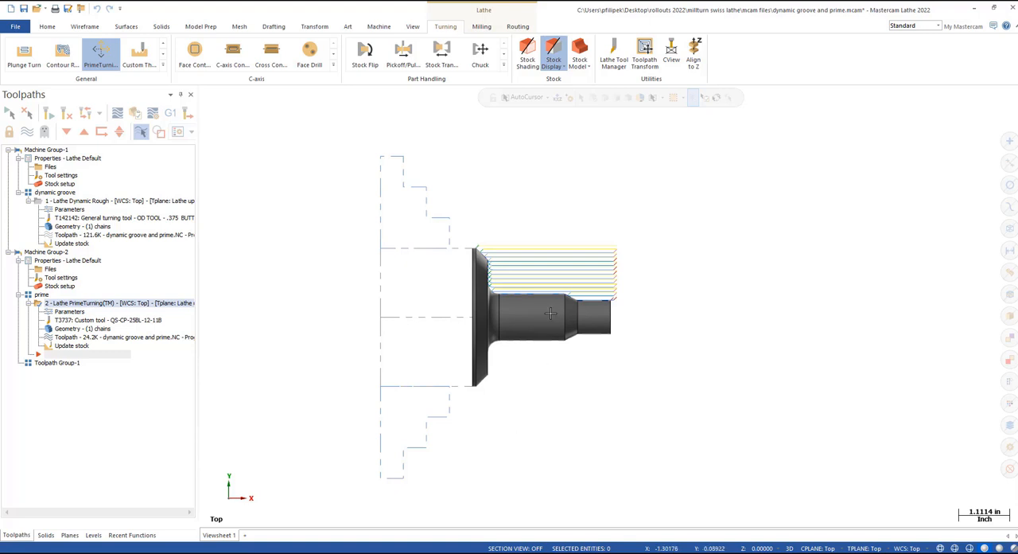
Step: Backplot the PrimeTurning toolpath at a slightly reduced speed and examine the tool's entry at the flange up close
scroll(549, 315, "up", 2)
left_click(117, 112)
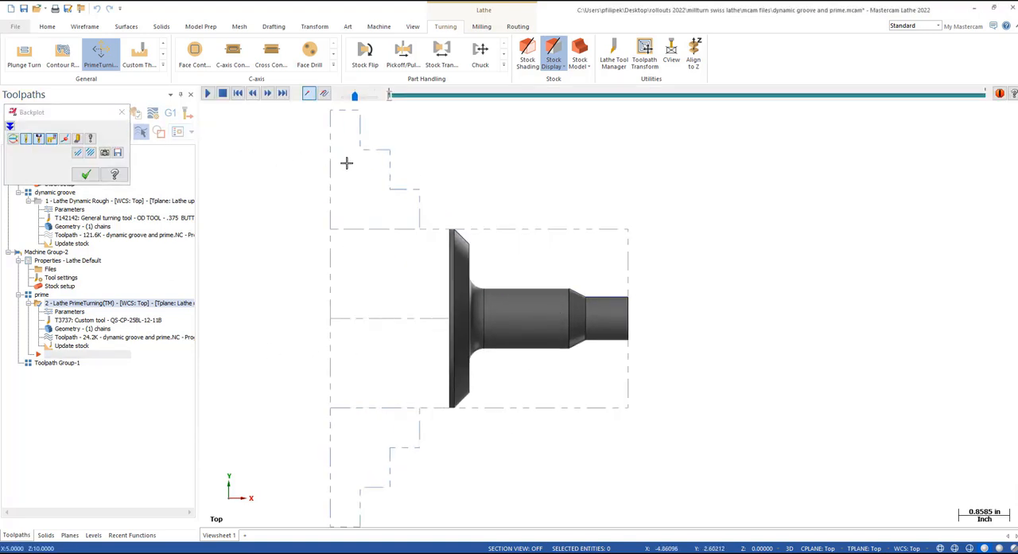
left_click_drag(356, 96, 353, 97)
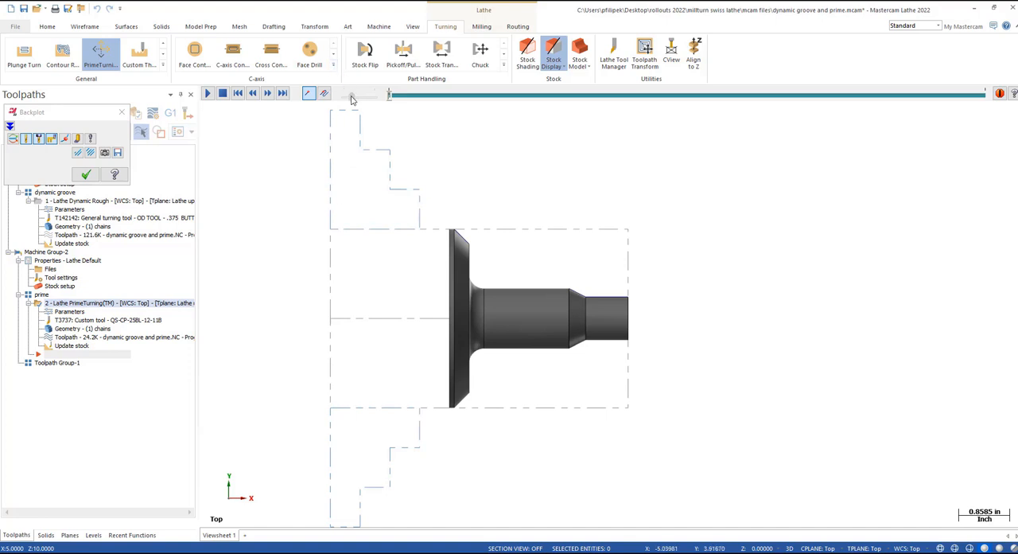
left_click(209, 93)
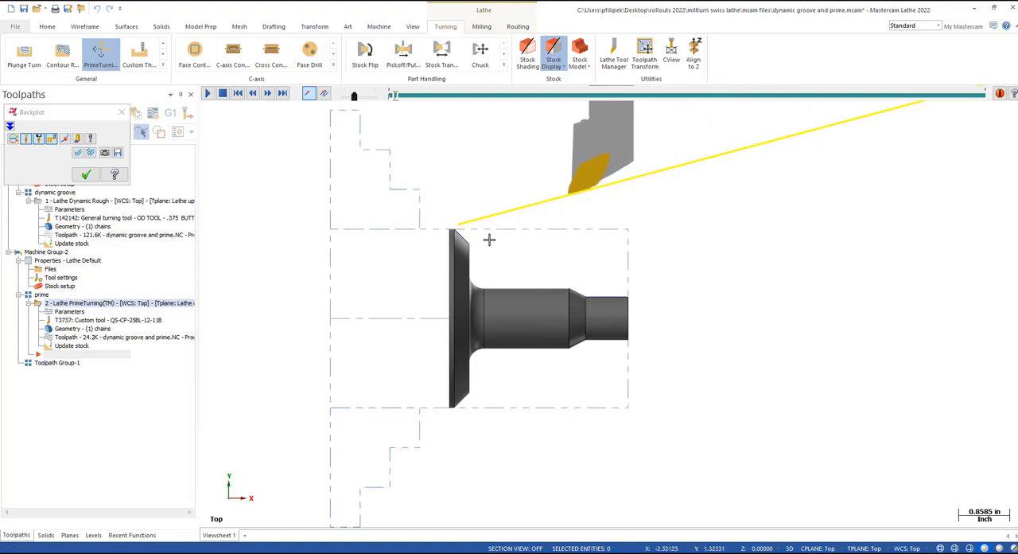
scroll(440, 247, "up", 3)
scroll(438, 250, "up", 3)
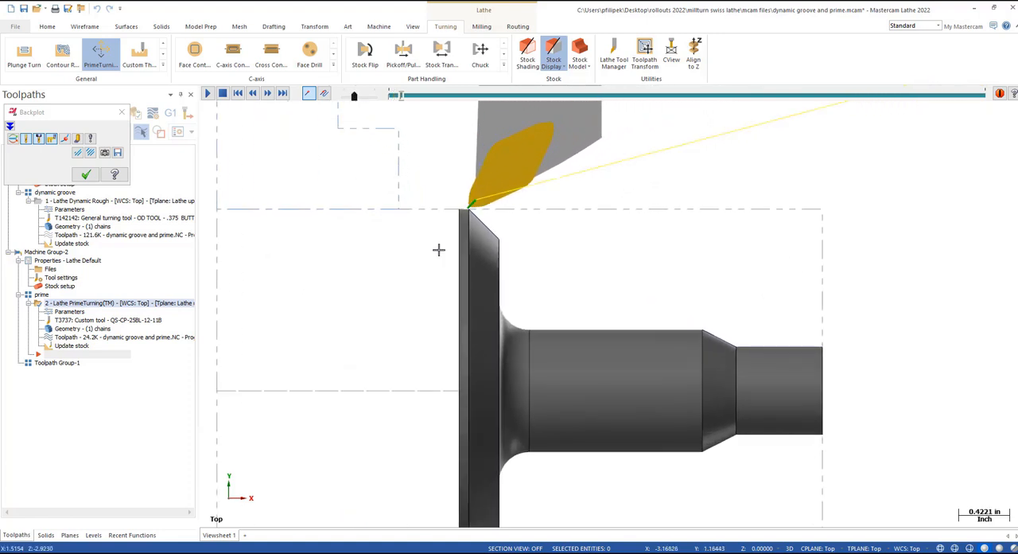